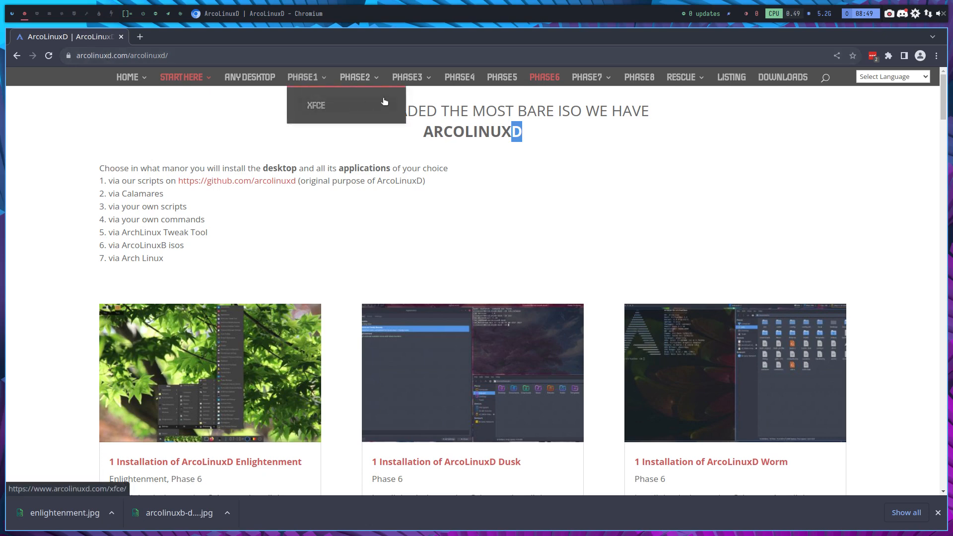
Step: Scroll the ArcoLinuxD page down to the desktop cards and open the Enlightenment installation article
mouse_move(372, 81)
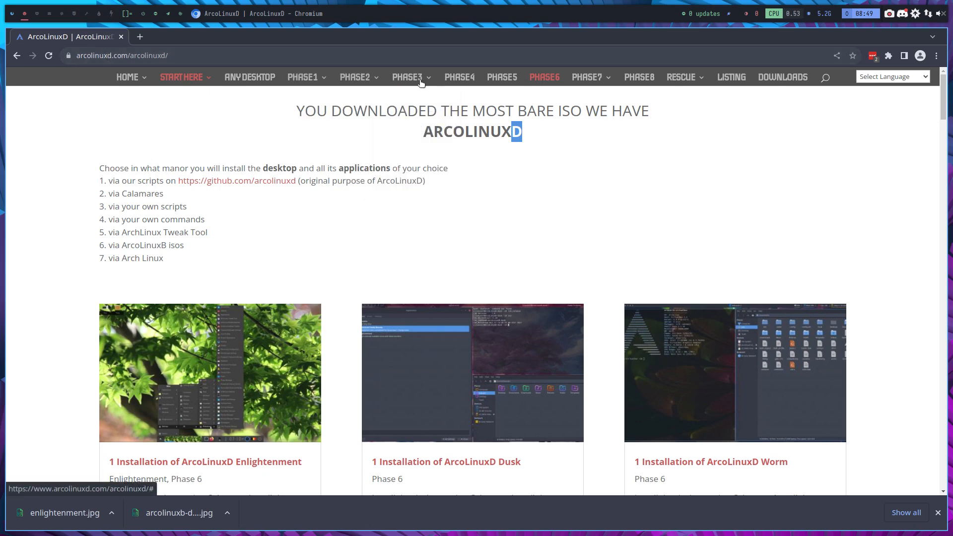
mouse_move(435, 120)
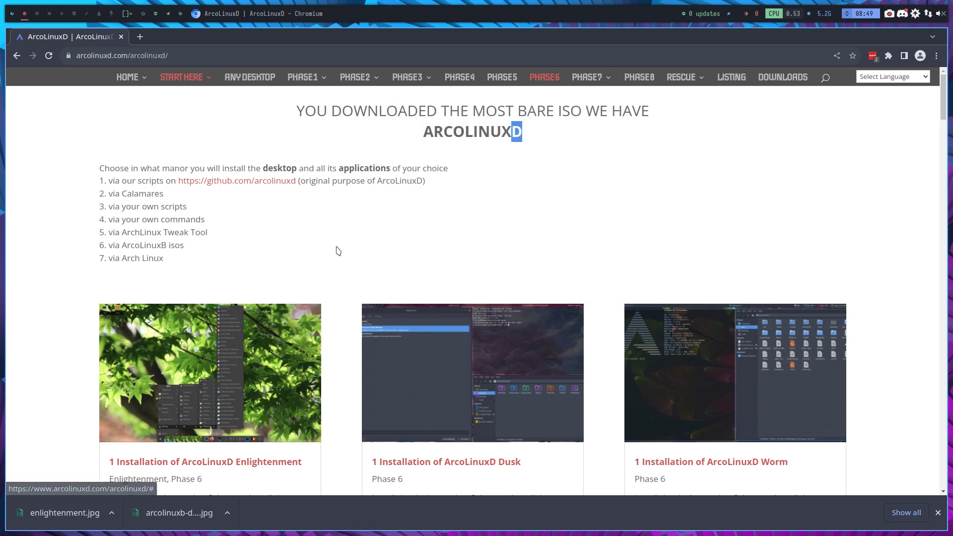
scroll(336, 252, down, 2)
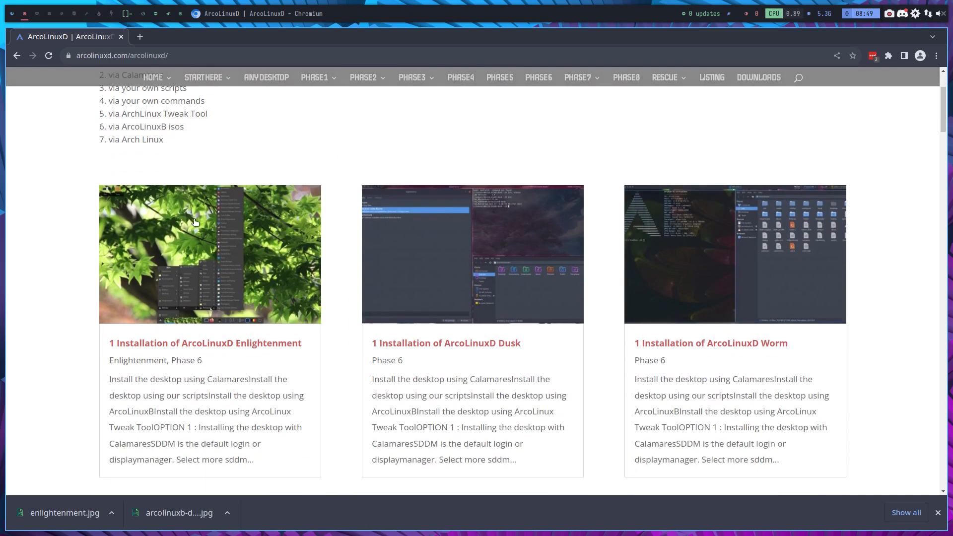
click(221, 267)
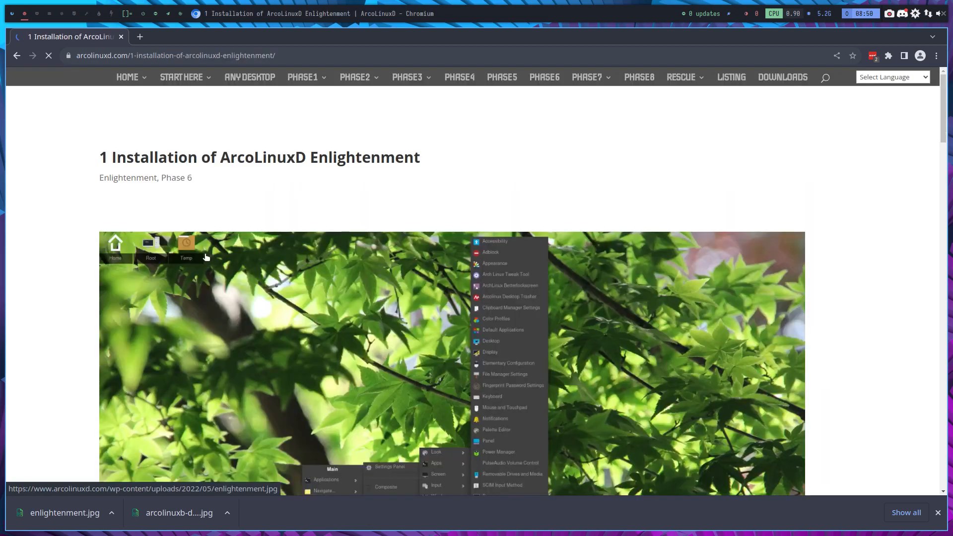
Step: Reopen the Enlightenment article, read down to Option 1's Calamares instructions, then switch to workspace 3
click(17, 55)
scroll(84, 171, up, 5)
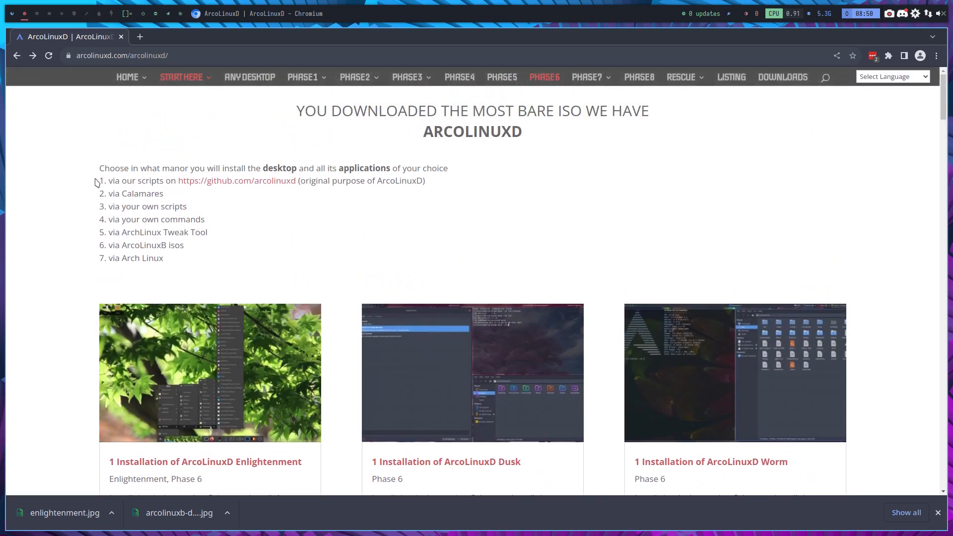
scroll(160, 280, down, 3)
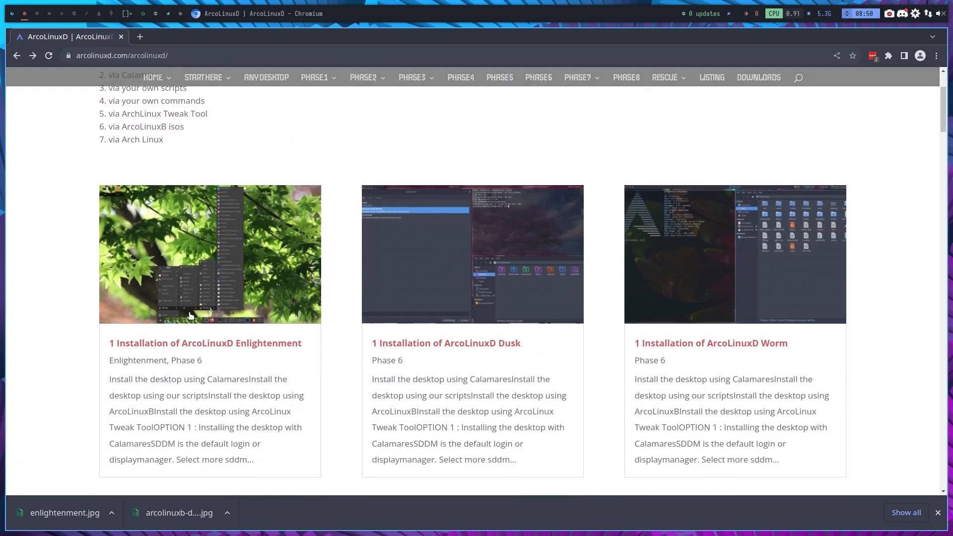
click(187, 342)
scroll(190, 348, down, 8)
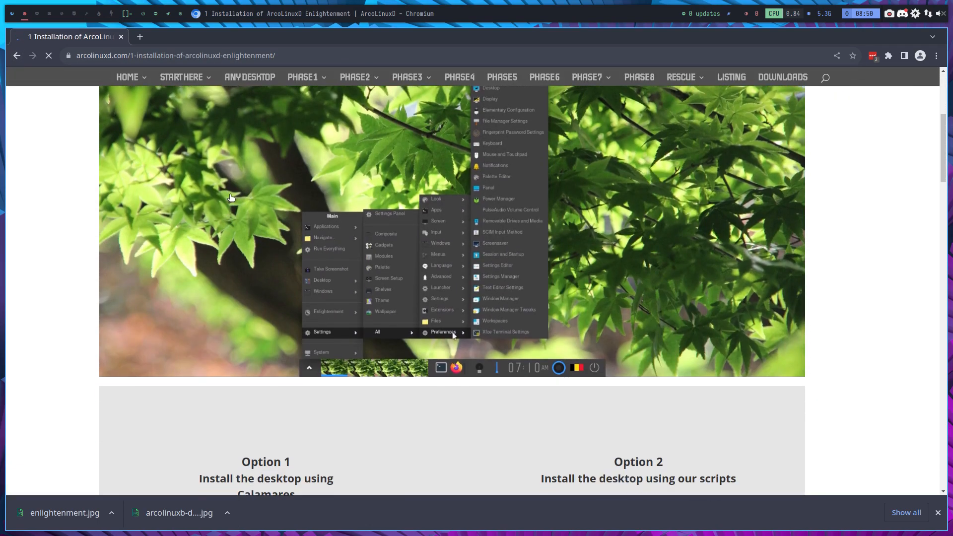
scroll(266, 247, down, 2)
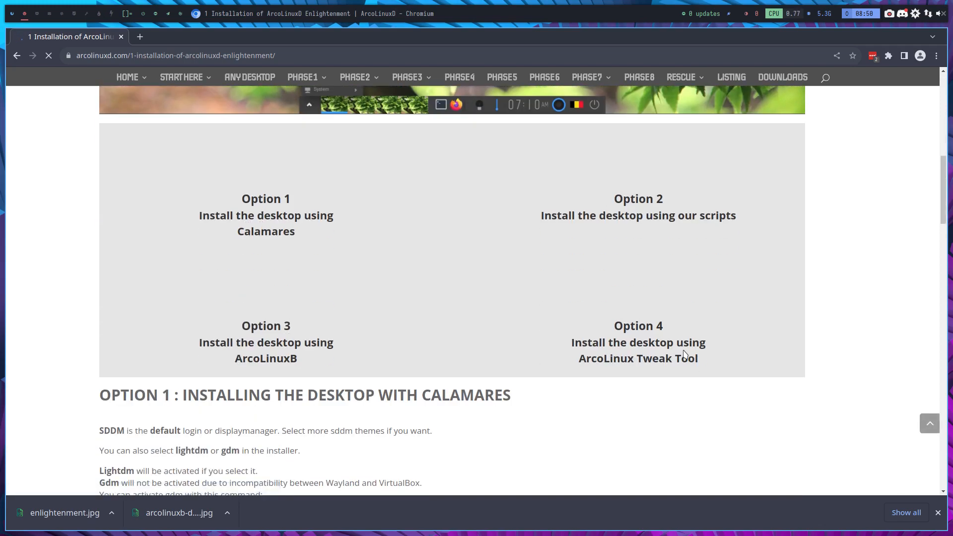
scroll(684, 354, down, 4)
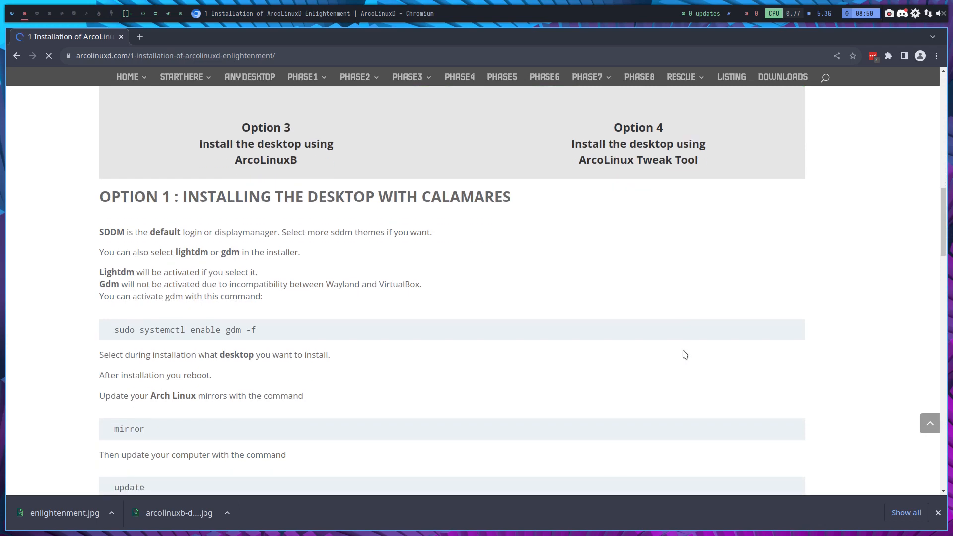
click(35, 13)
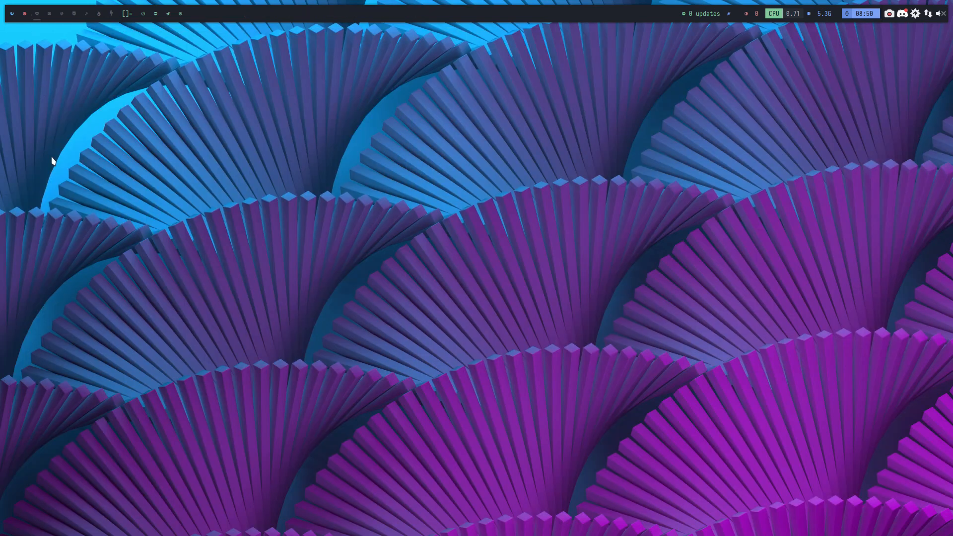
Step: Launch VirtualBox, start VM D, and boot it from the DVD via the UEFI Boot Manager
key(super+F7)
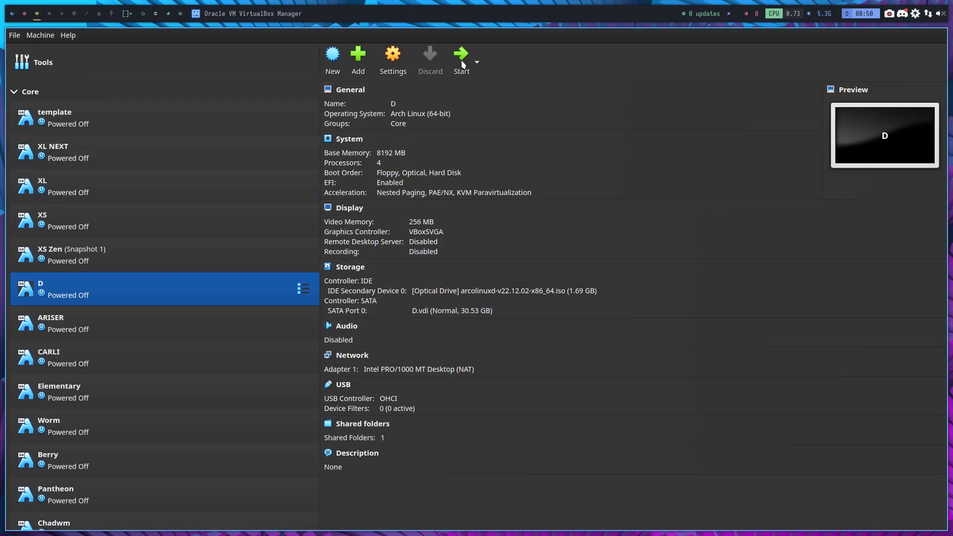
click(462, 55)
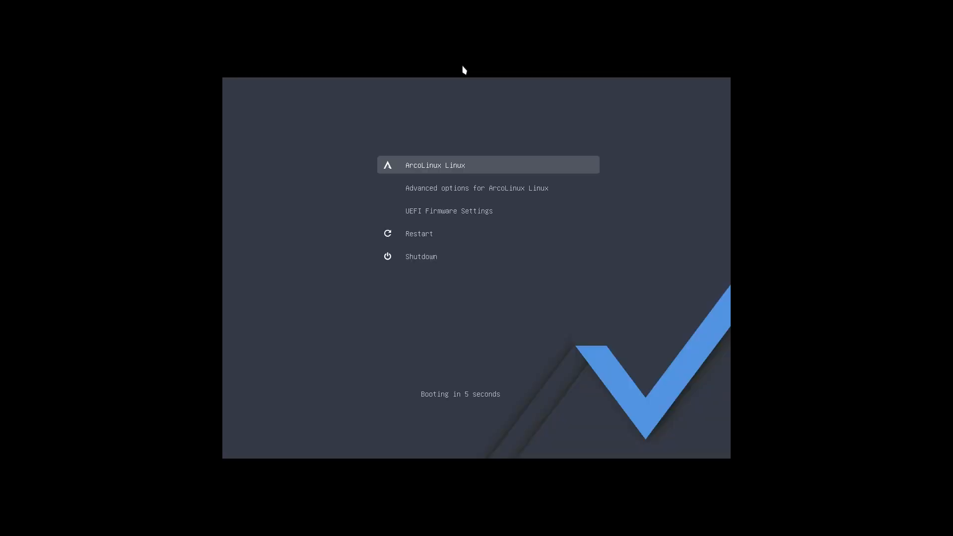
key(Down)
key(Down)
key(Return)
key(Down)
key(Down)
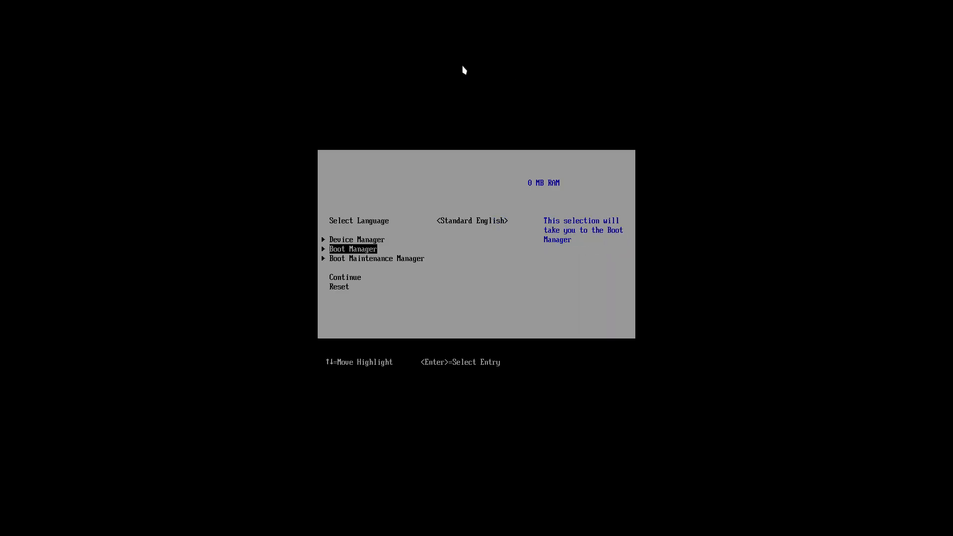
key(Return)
key(Down)
key(Return)
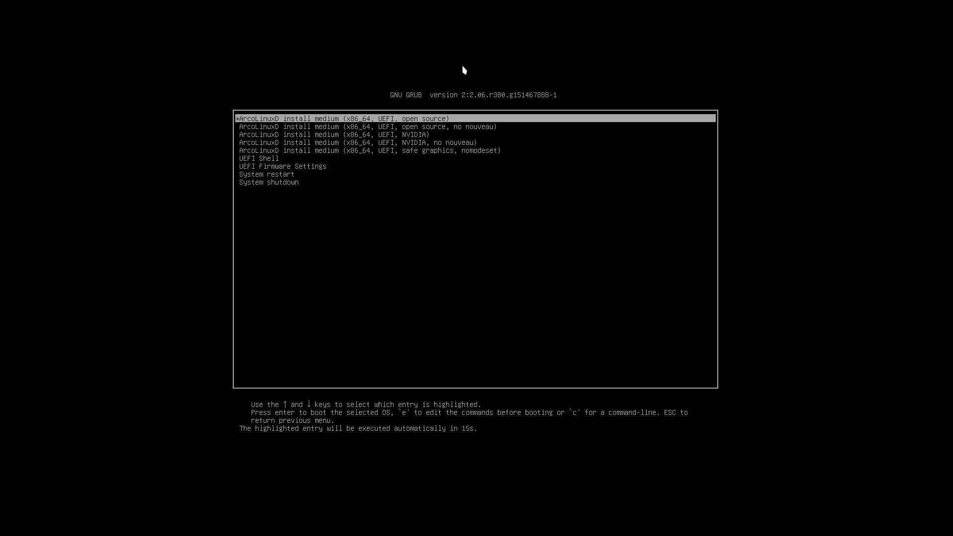
Step: Boot the 'open source' GRUB entry of the ArcoLinuxD install medium
key(Down)
key(Down)
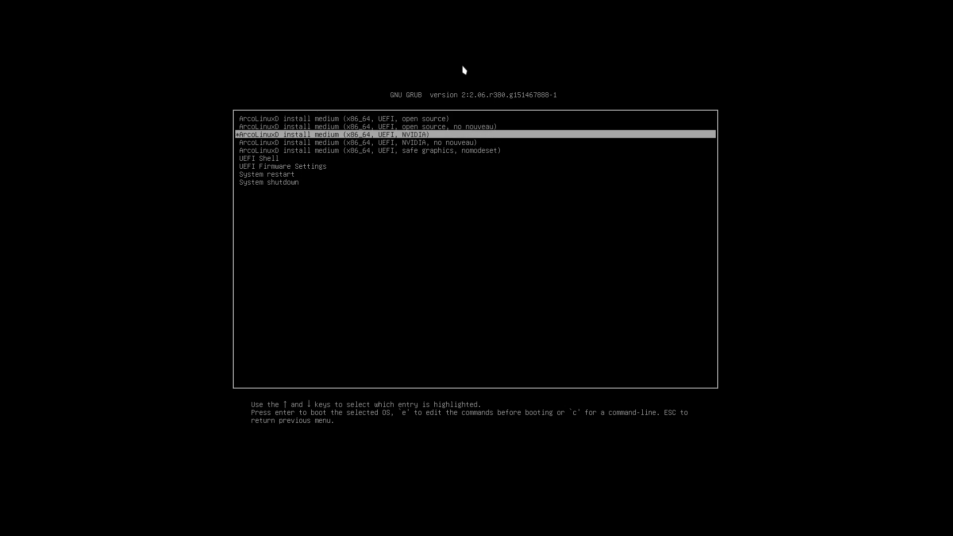
key(Down)
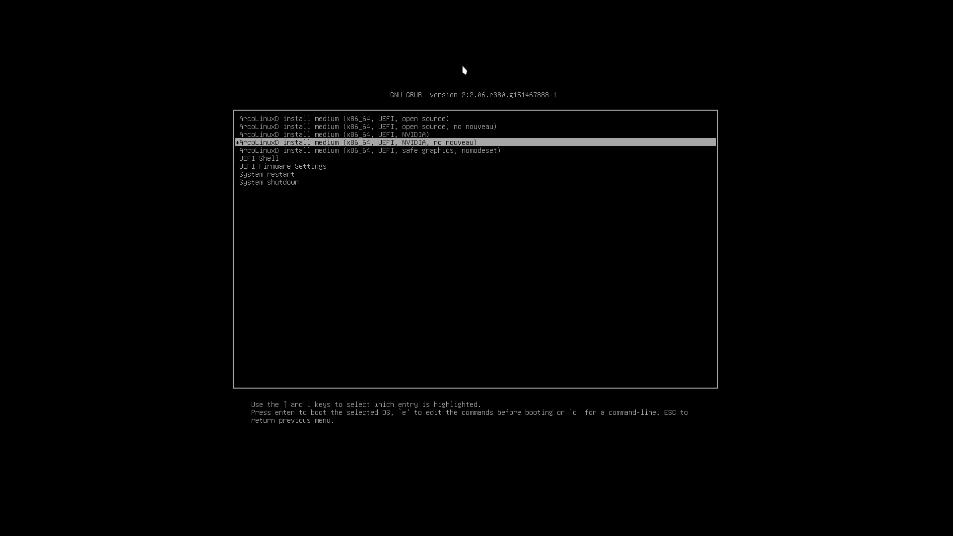
key(Up)
key(Up)
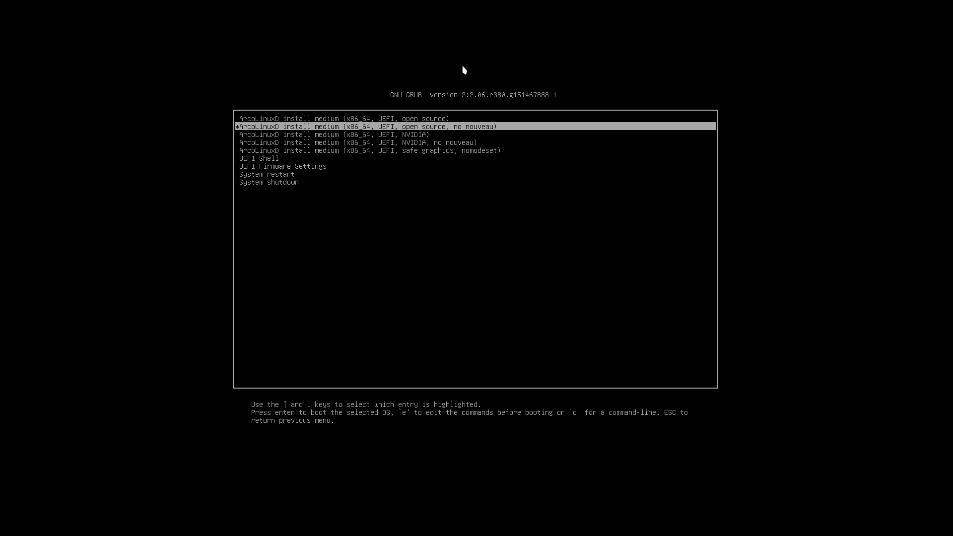
key(Up)
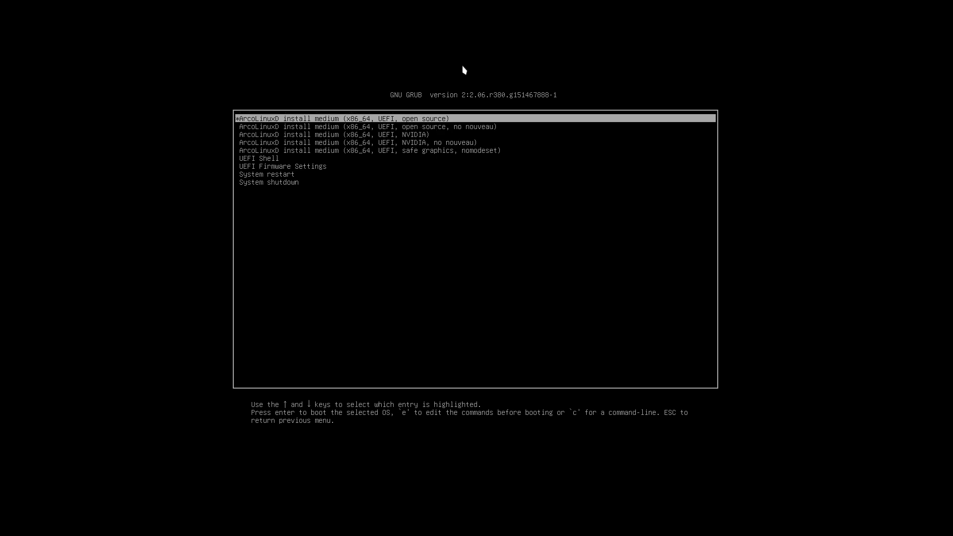
key(Down)
key(Down)
key(Down)
key(Down)
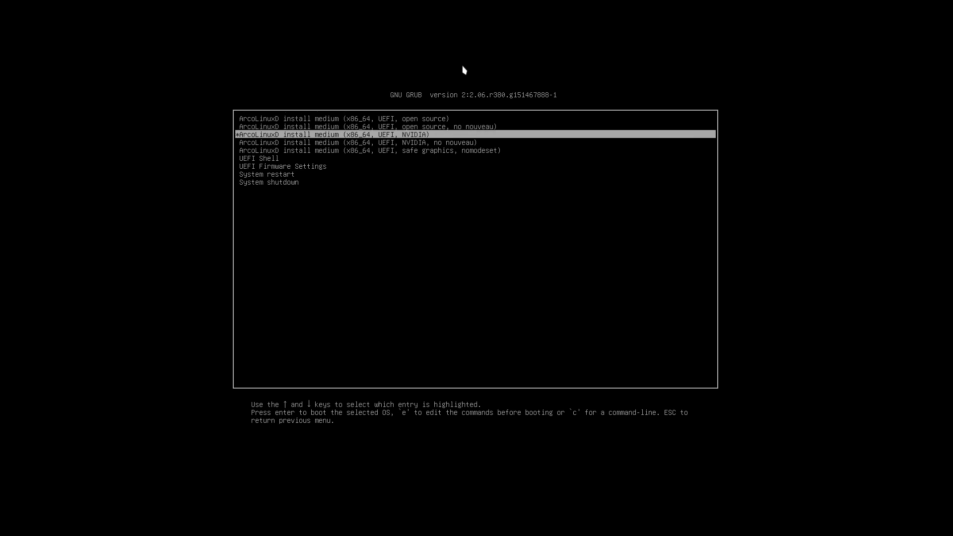
key(Up)
key(Up)
key(Up)
key(Up)
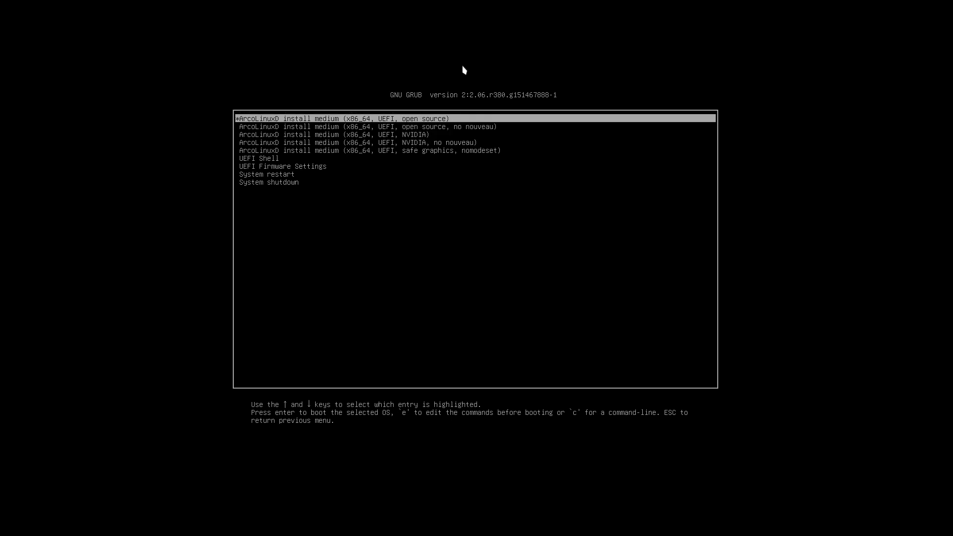
key(Return)
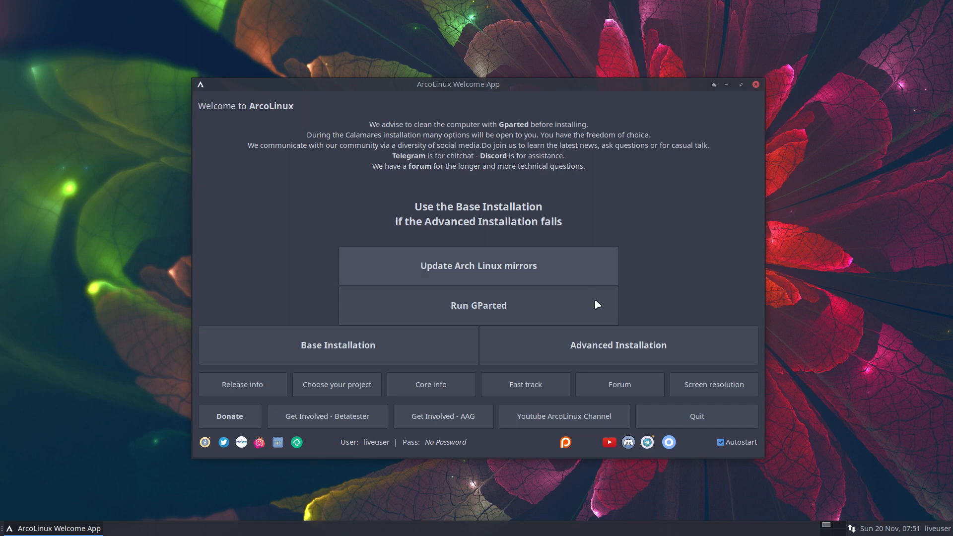
Step: Launch Advanced Installation from the Welcome App to open Calamares with American English selected
click(622, 346)
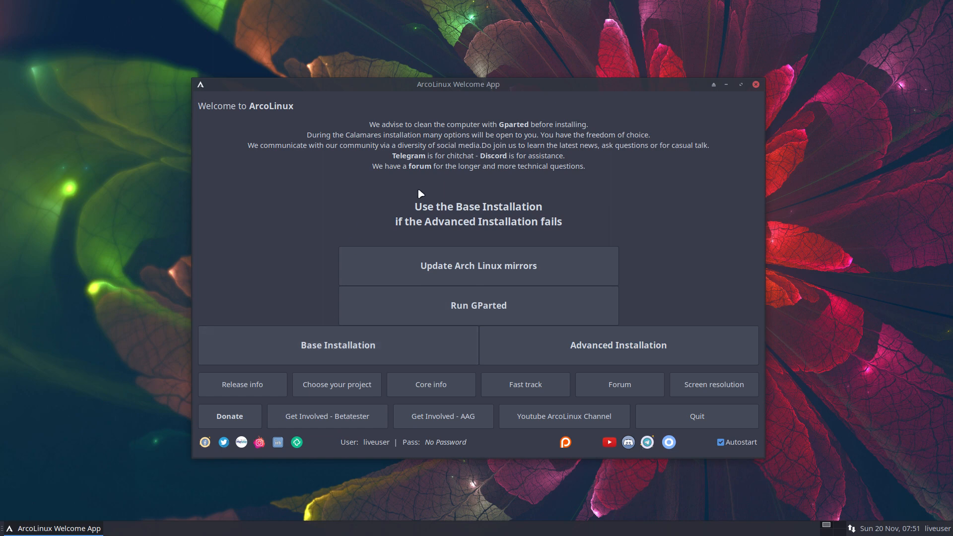
click(634, 354)
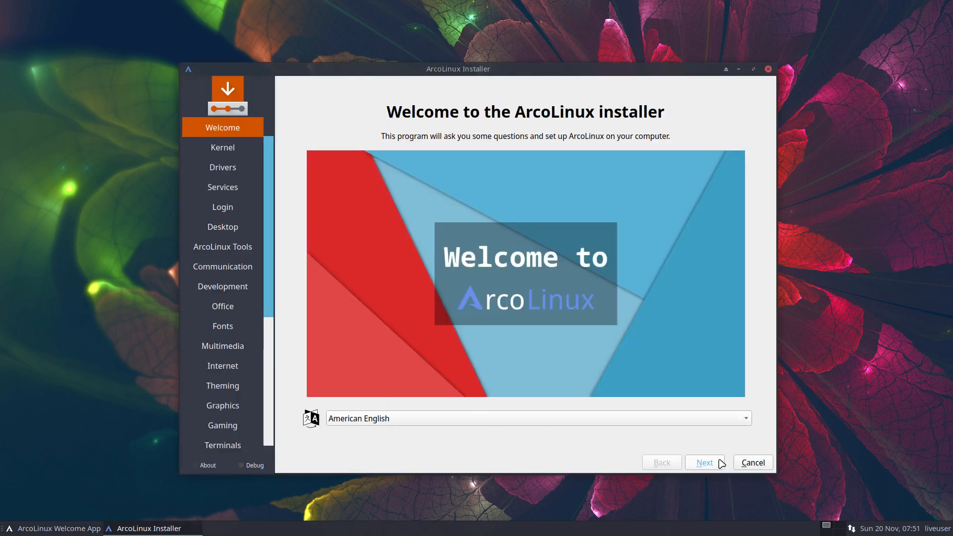
Step: Advance past the Kernel and Drivers pages to the Services choices
click(719, 462)
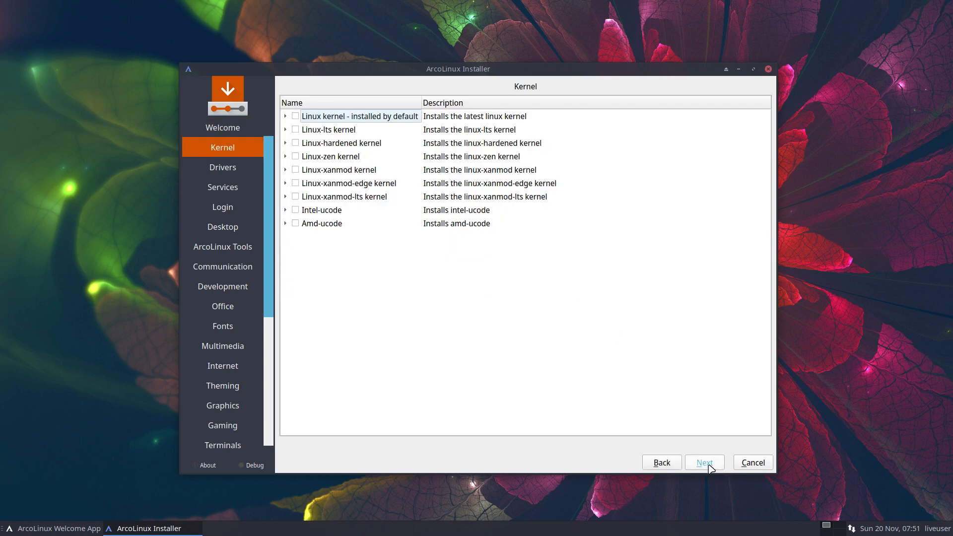
click(715, 466)
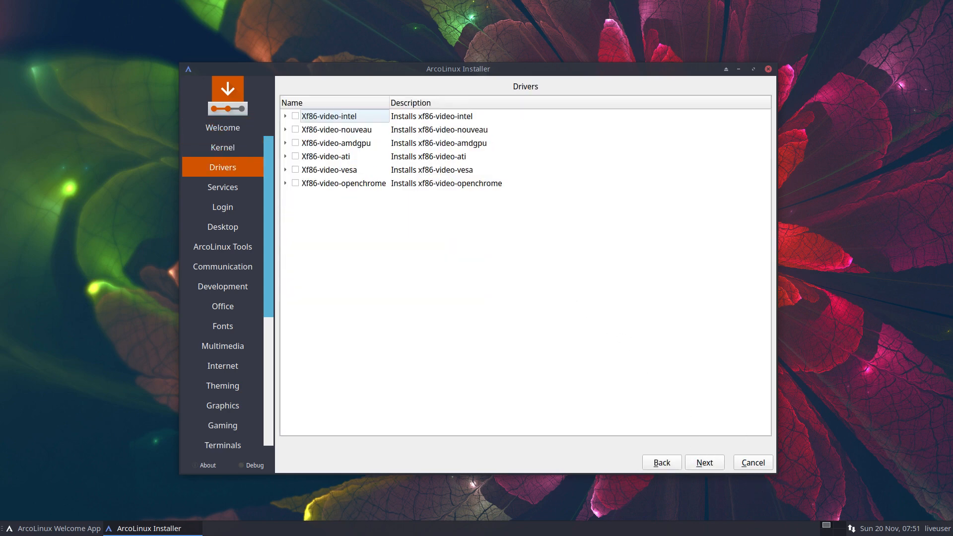
click(718, 462)
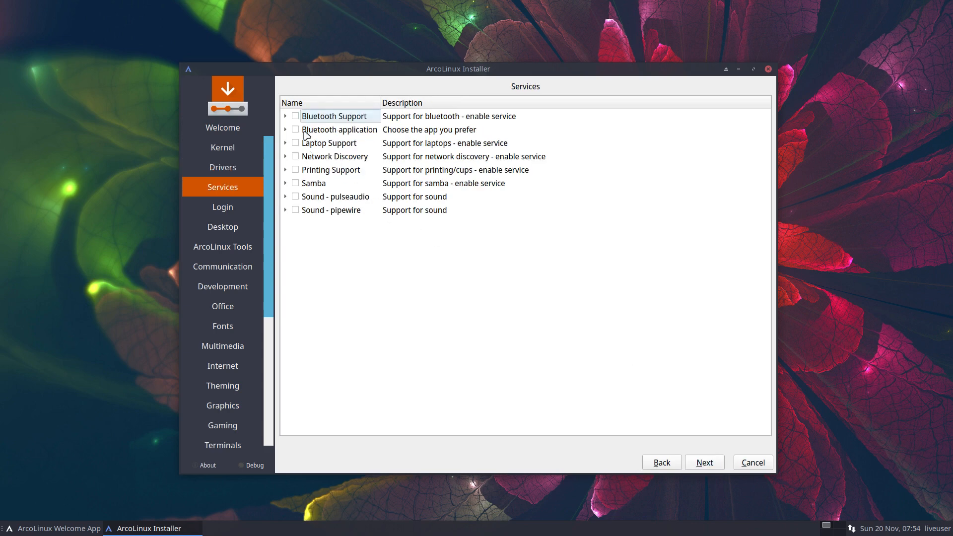
Step: Expand the service groups and tick only Sound - pulseaudio, then go to the Login page
click(286, 117)
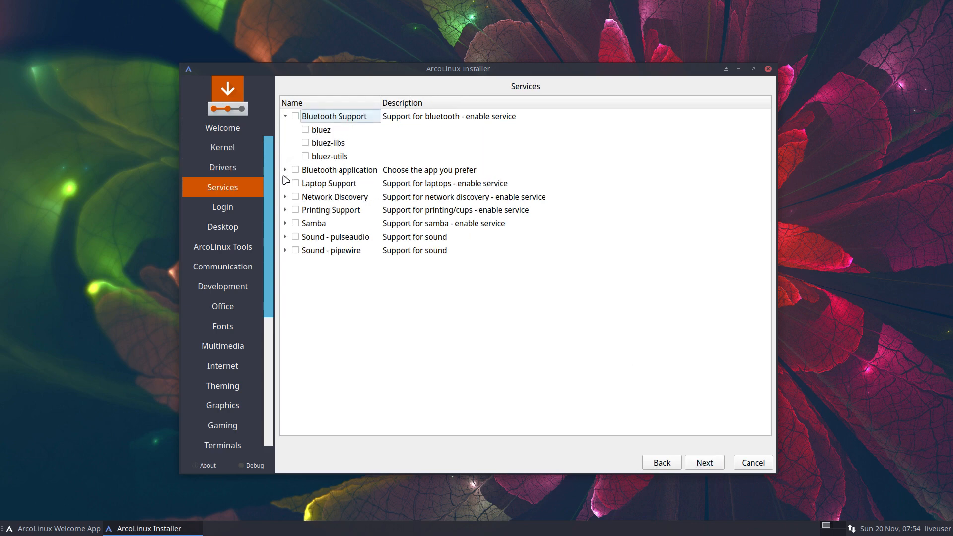
click(293, 201)
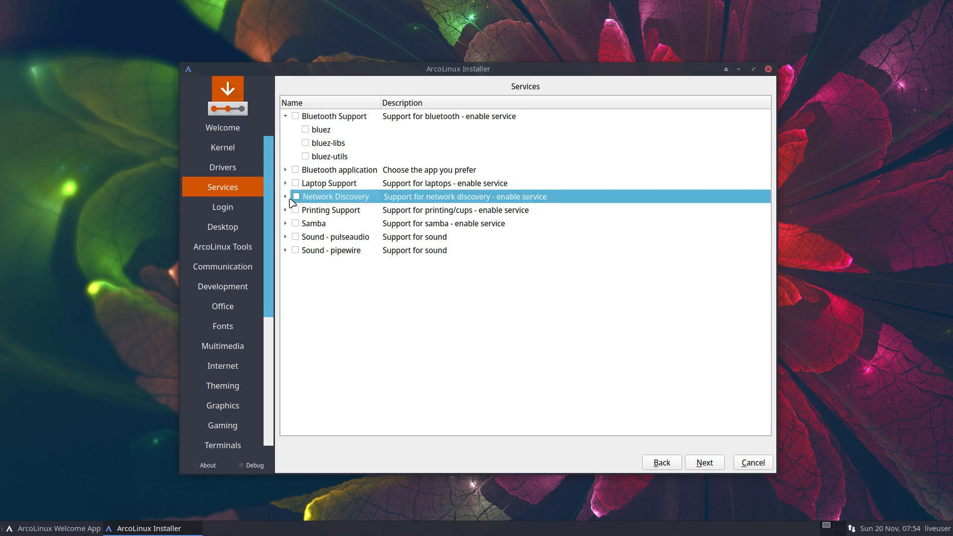
click(286, 197)
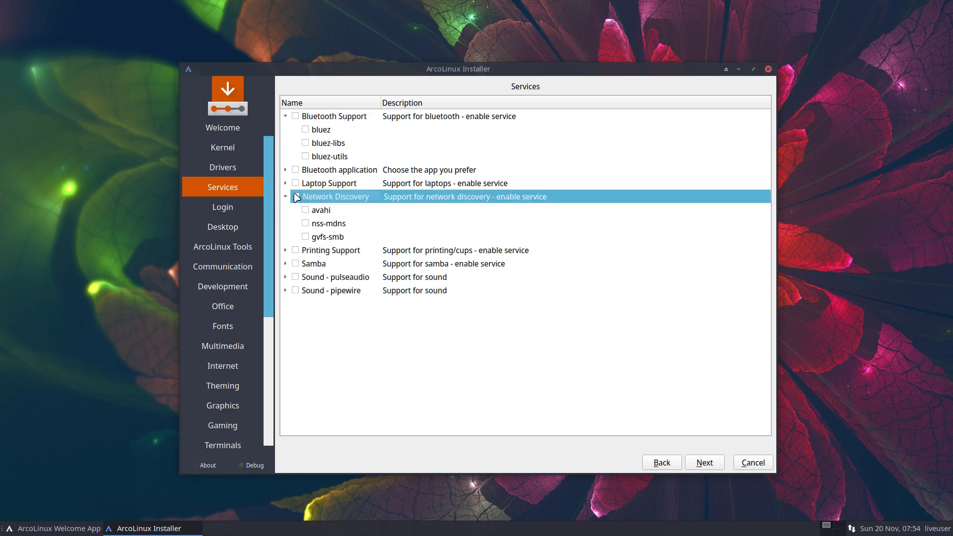
click(286, 183)
click(286, 172)
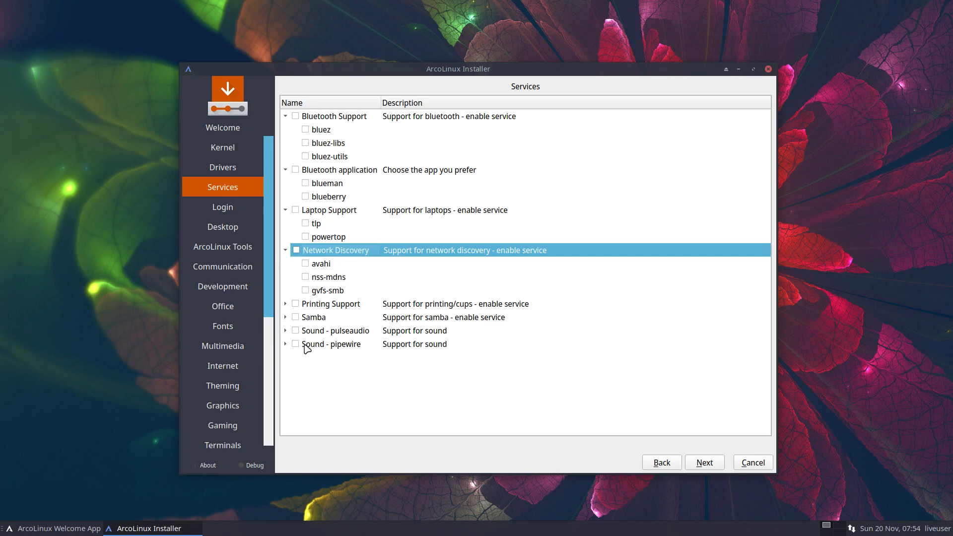
click(296, 331)
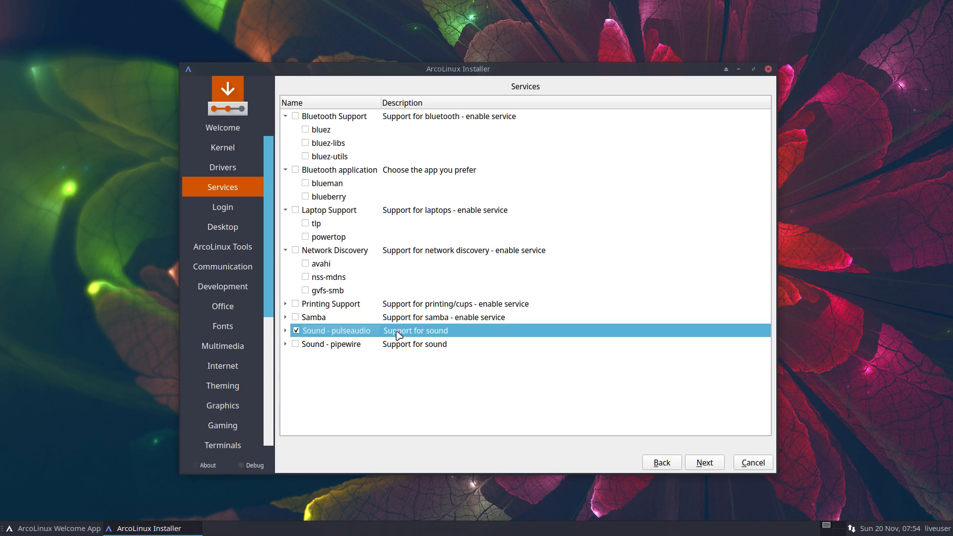
click(400, 349)
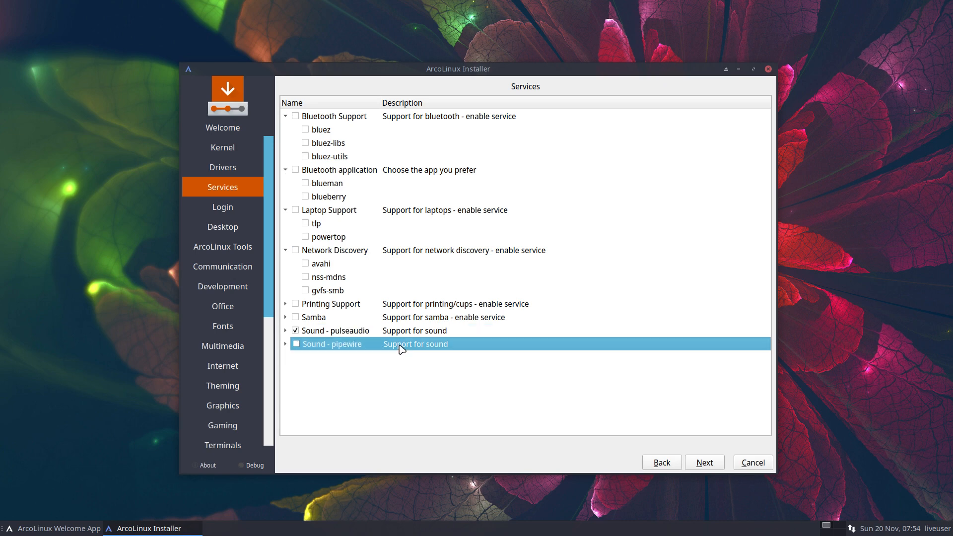
click(355, 334)
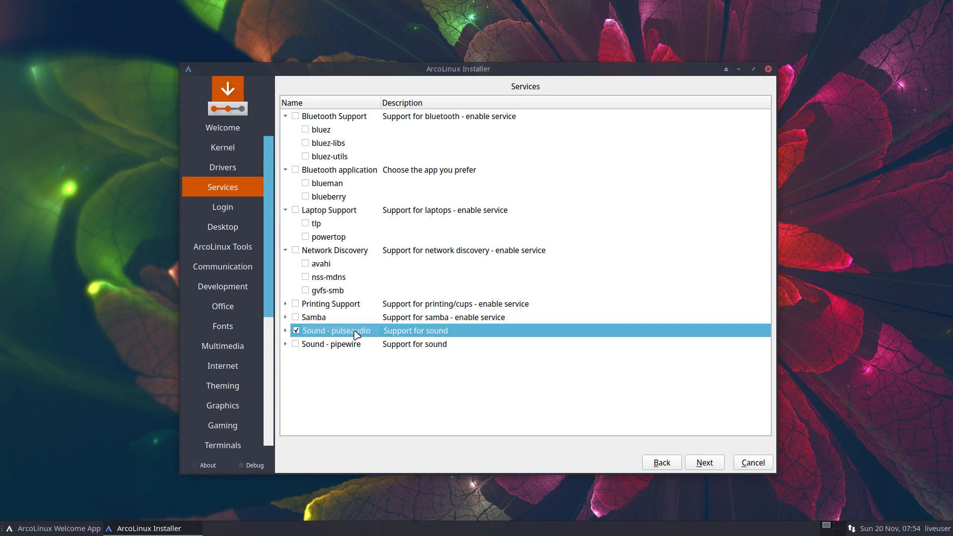
click(700, 462)
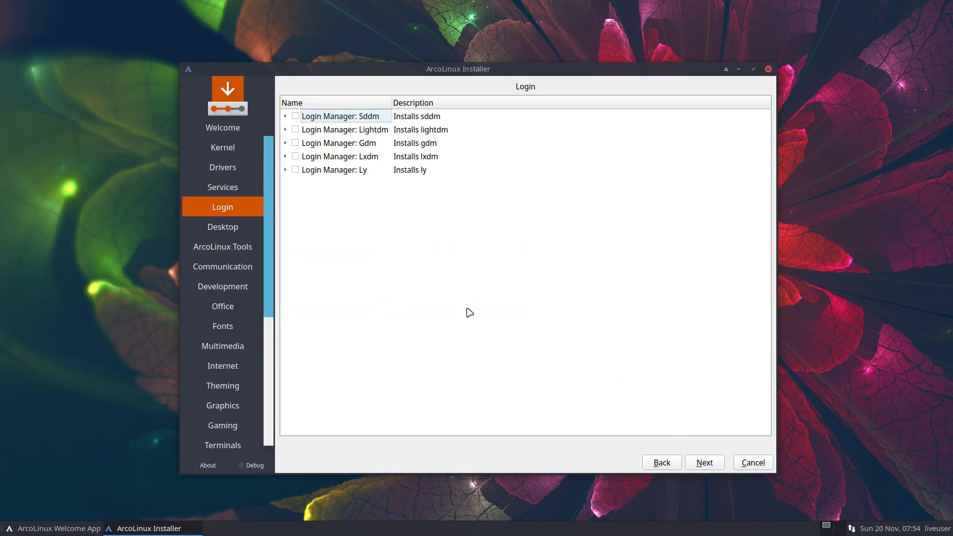
Step: Tick sddm and the arcolinux-sddm-simplicity-git theme under Login Manager: Sddm
click(285, 116)
click(291, 118)
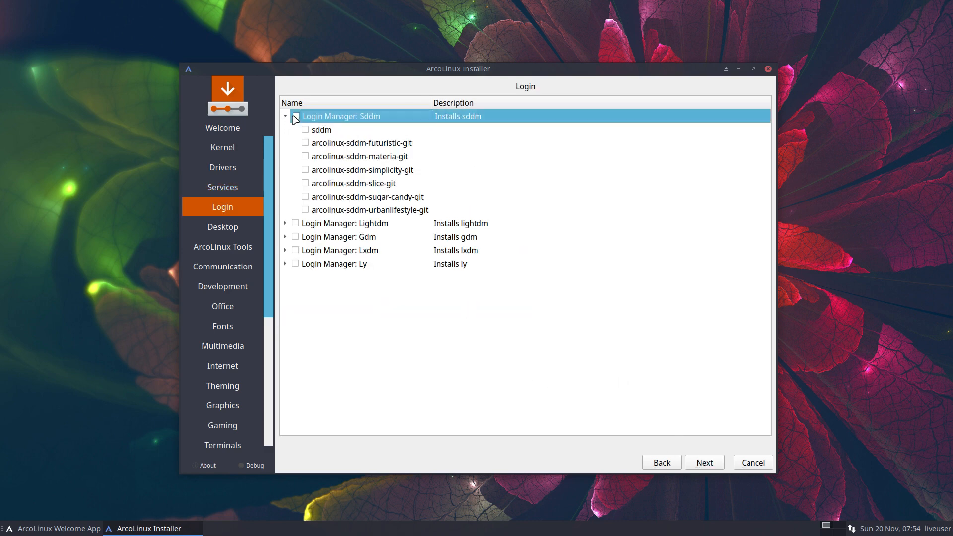
click(305, 130)
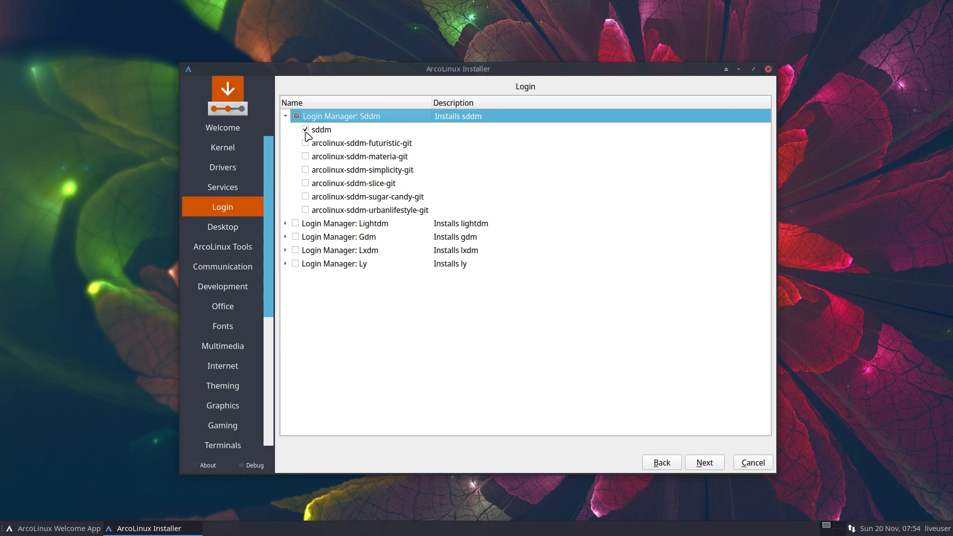
click(307, 169)
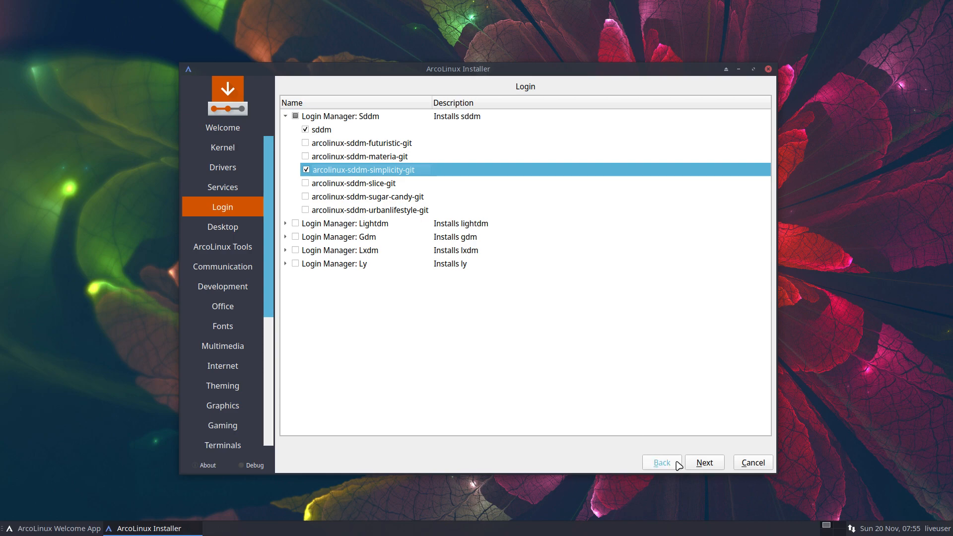
click(703, 463)
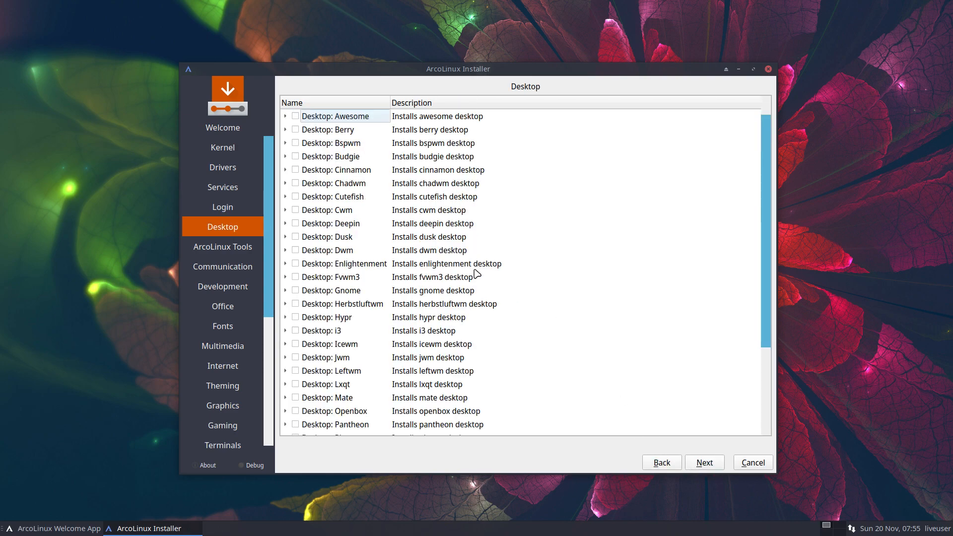
Step: Tick Desktop: Enlightenment and confirm its enlightenment package is included
click(297, 265)
click(286, 264)
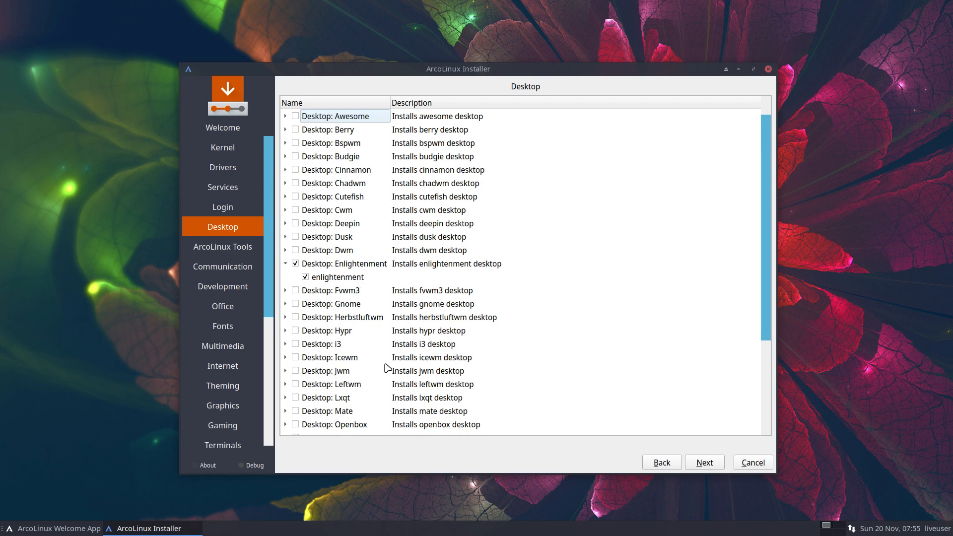
click(694, 466)
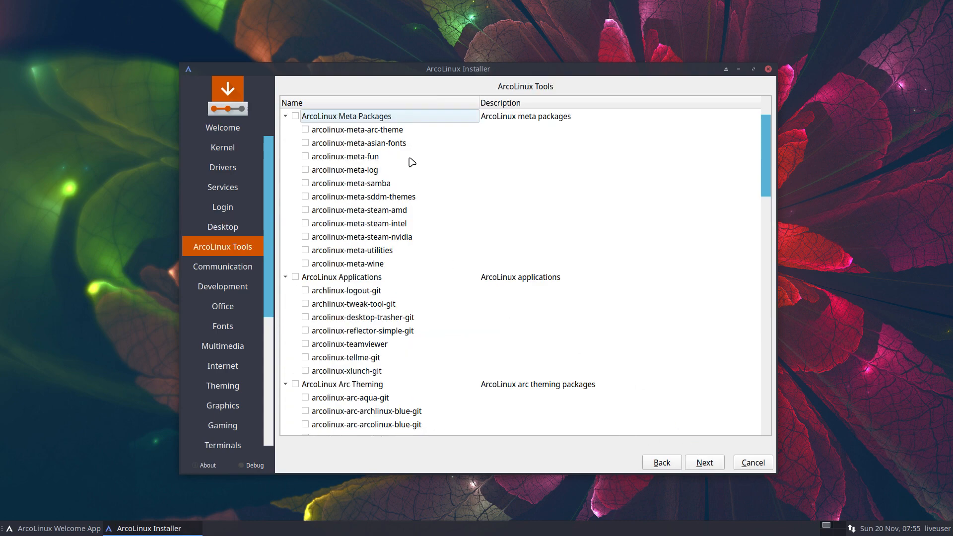
Step: Look through the ArcoLinux Tools list without selecting anything
scroll(372, 247, down, 7)
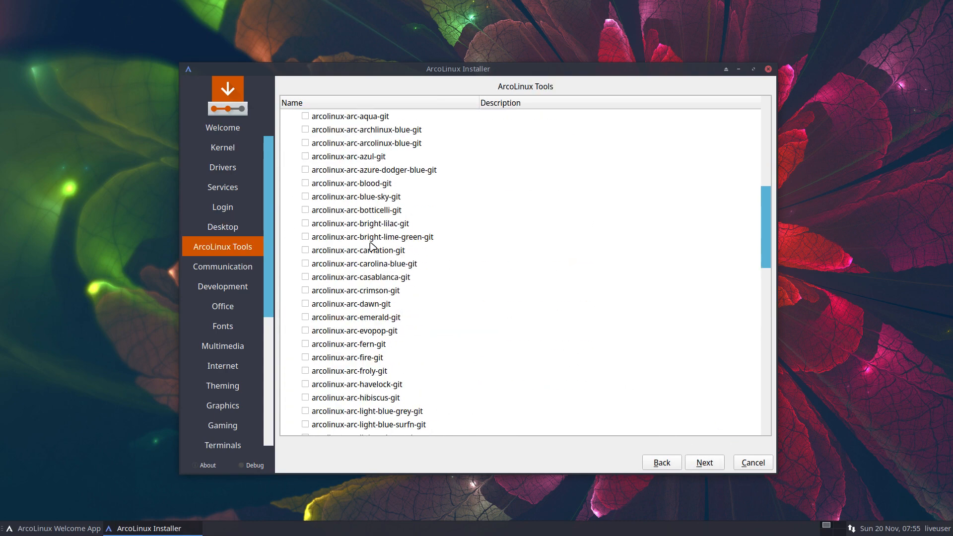
scroll(372, 247, down, 15)
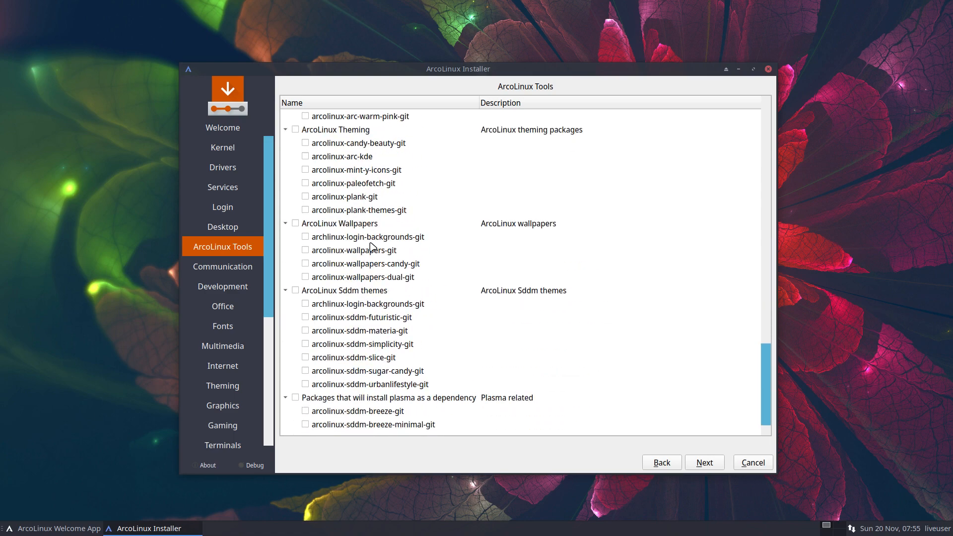
scroll(480, 335, up, 15)
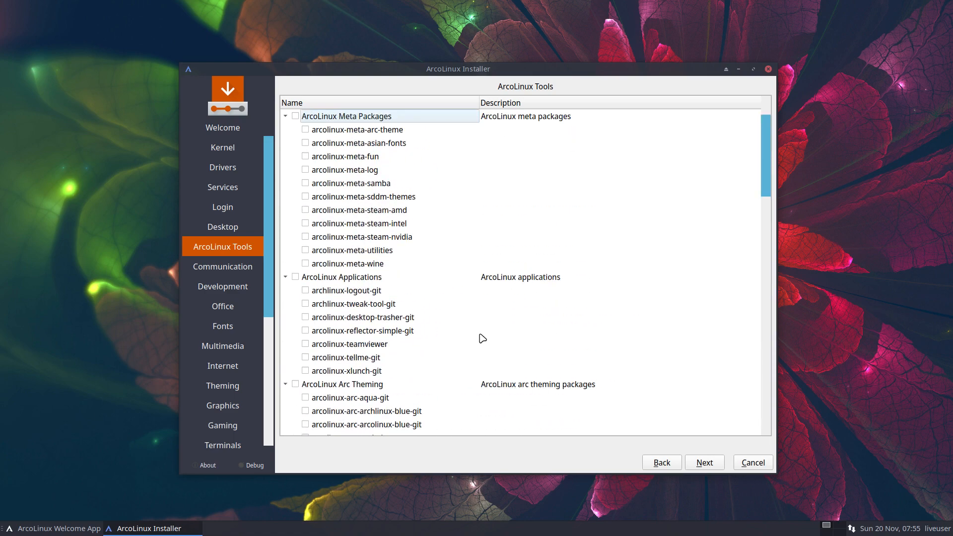
scroll(488, 336, down, 20)
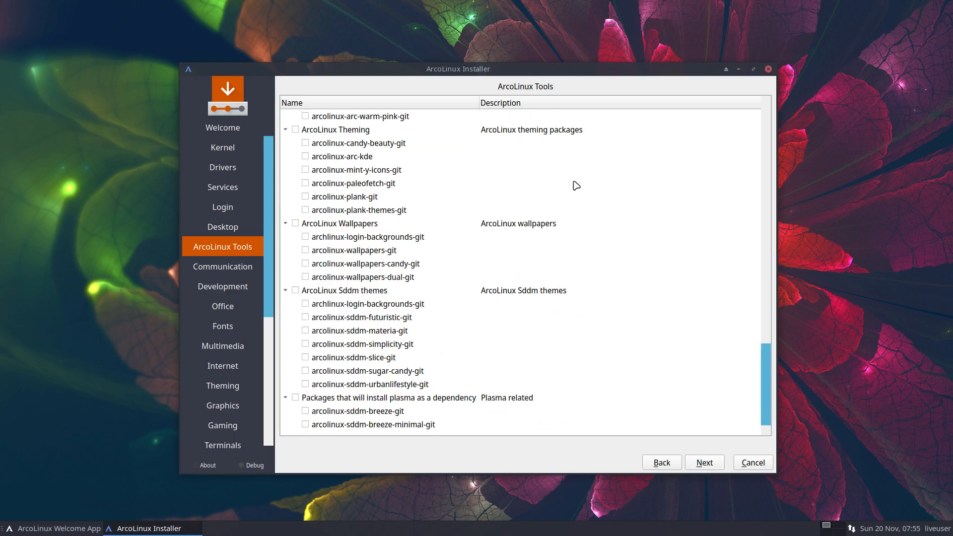
click(711, 463)
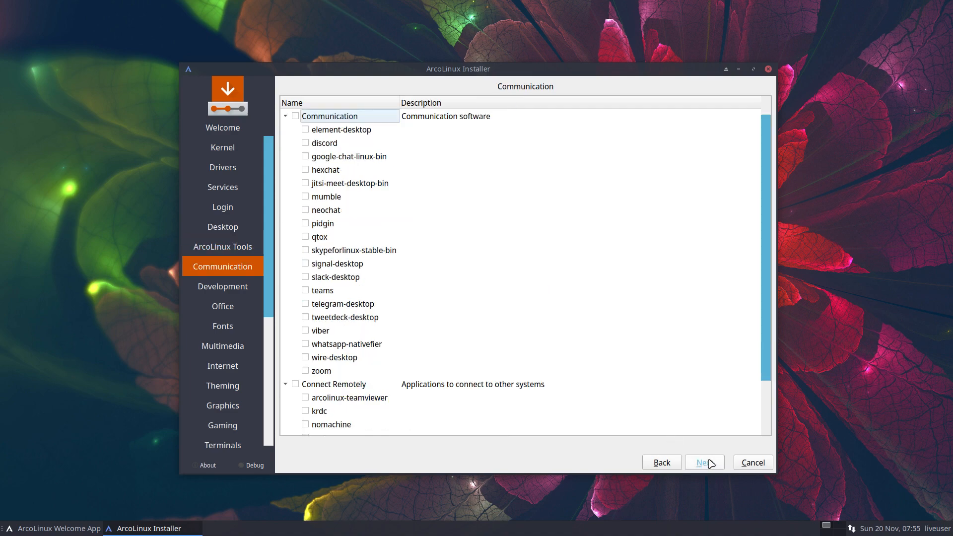
Step: Skip the remaining optional package pages with nothing added, up to the location page
click(711, 463)
click(711, 464)
click(711, 464)
click(711, 463)
click(711, 463)
click(711, 463)
click(711, 463)
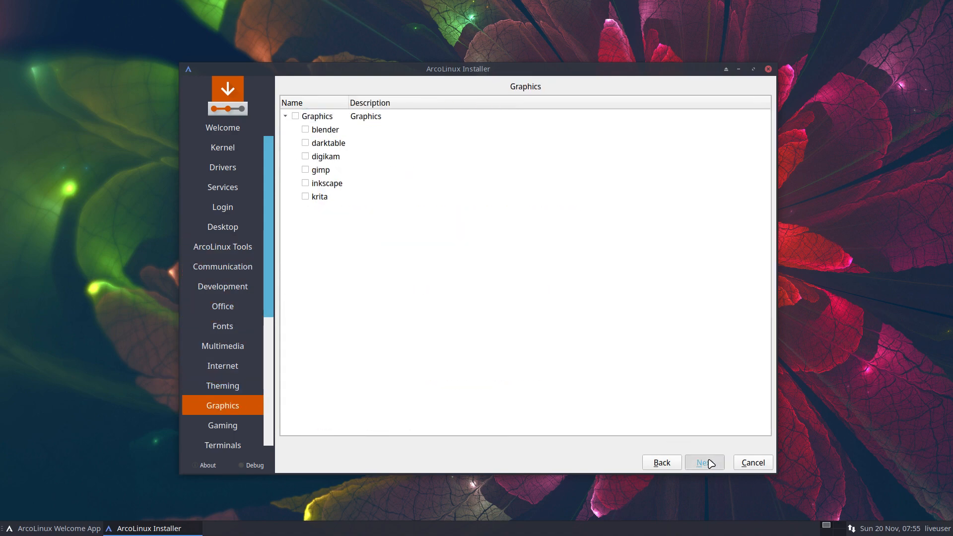
click(711, 463)
click(711, 463)
click(712, 463)
click(711, 463)
click(711, 463)
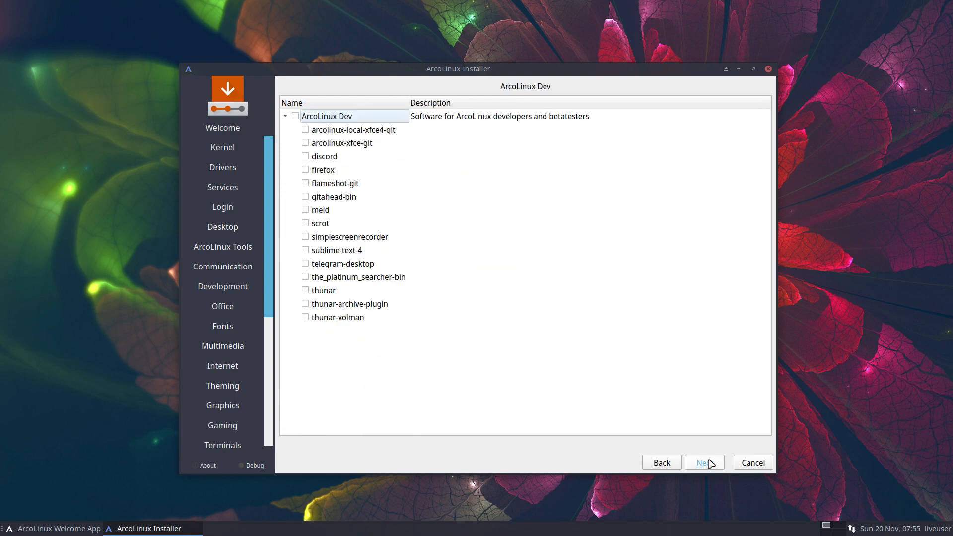
click(711, 463)
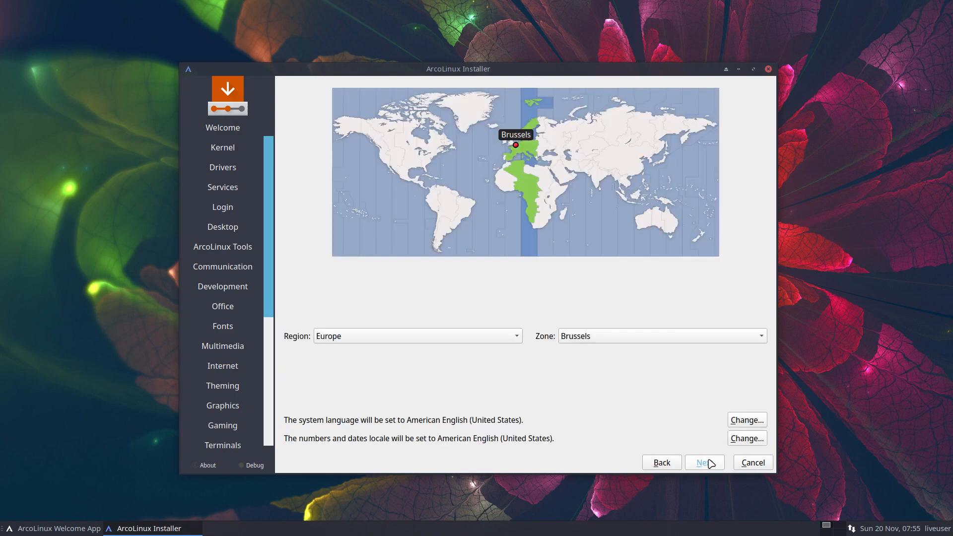
Step: Keep Europe/Brussels timezone, choose the Belgian keyboard layout, and erase the whole disk
click(711, 464)
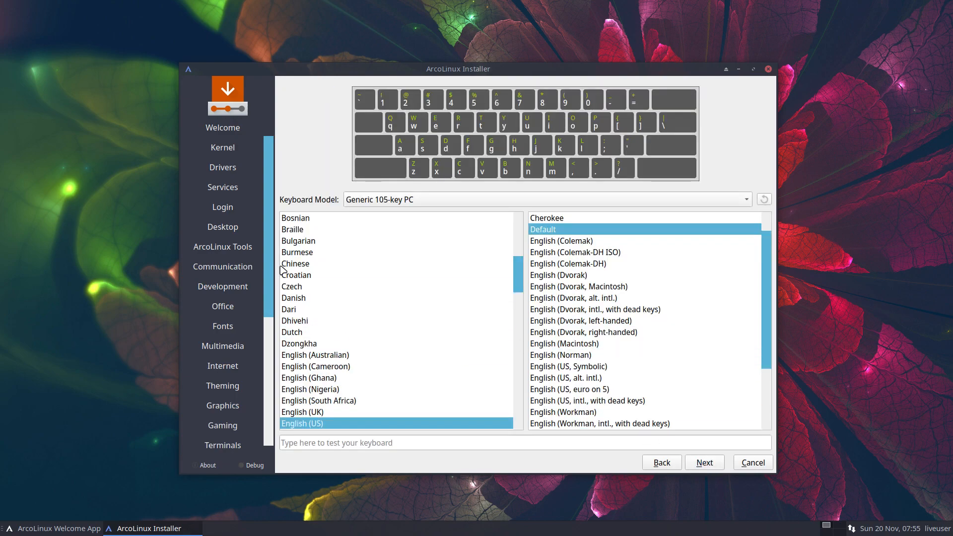
scroll(306, 242, up, 2)
click(313, 297)
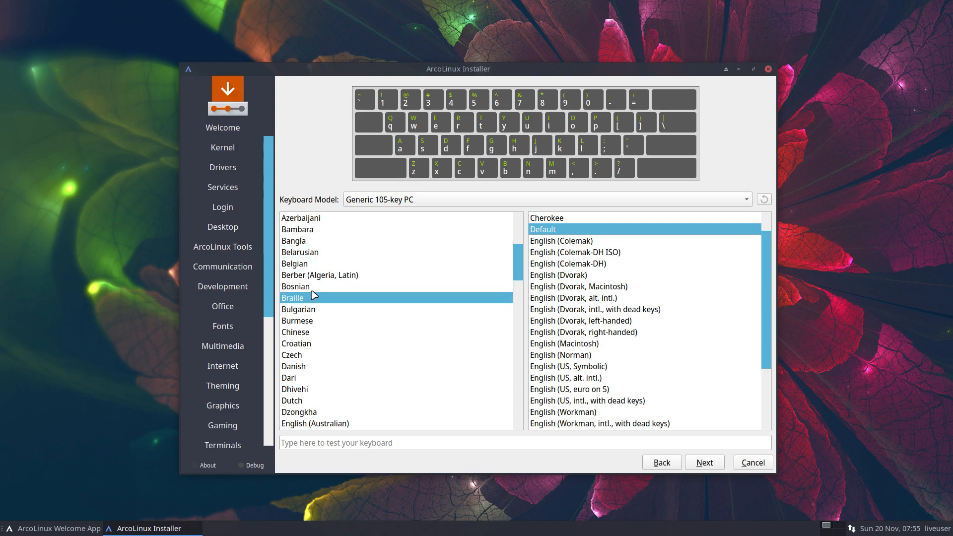
click(318, 263)
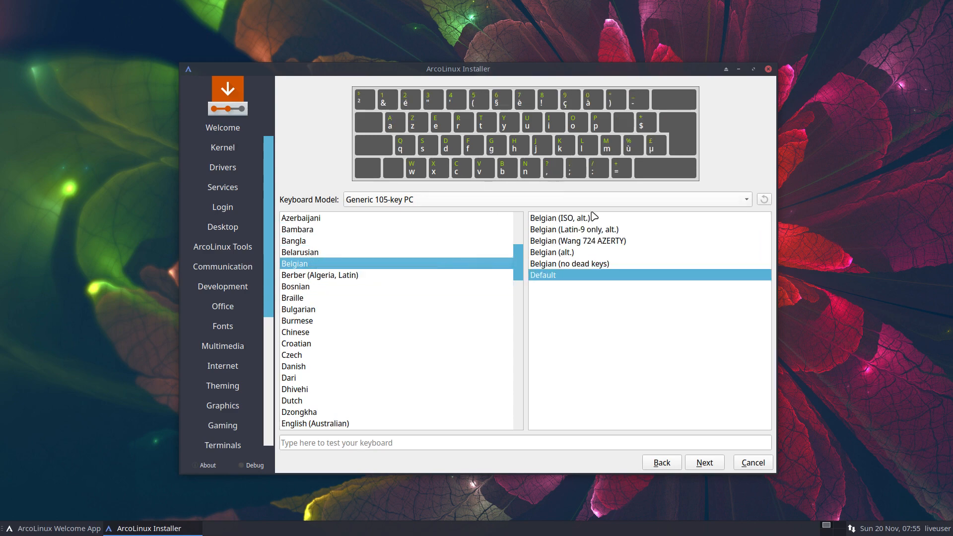
click(712, 463)
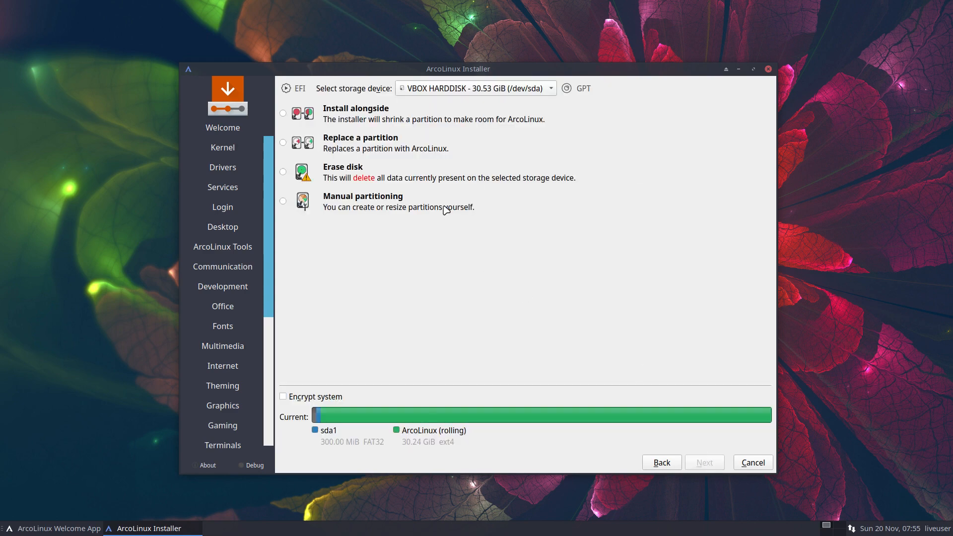
click(397, 177)
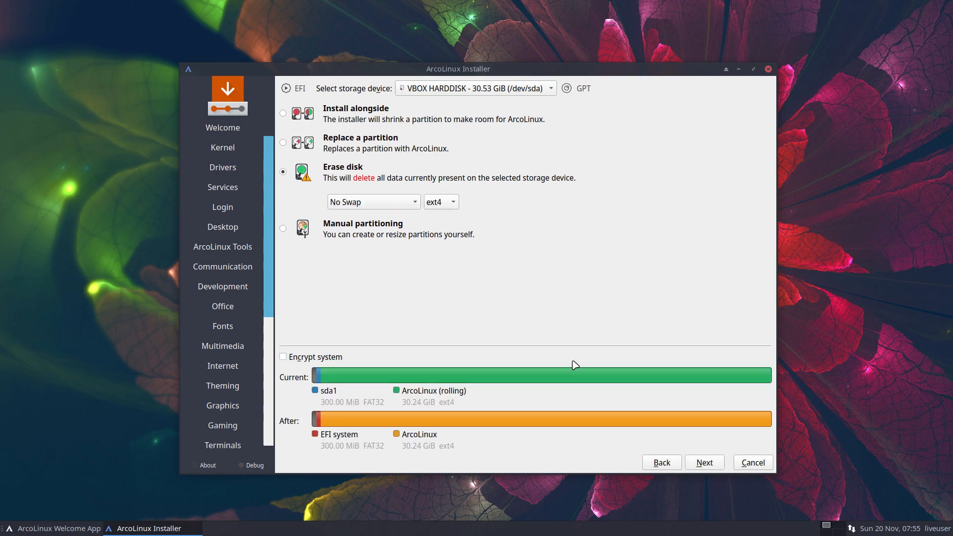
click(705, 463)
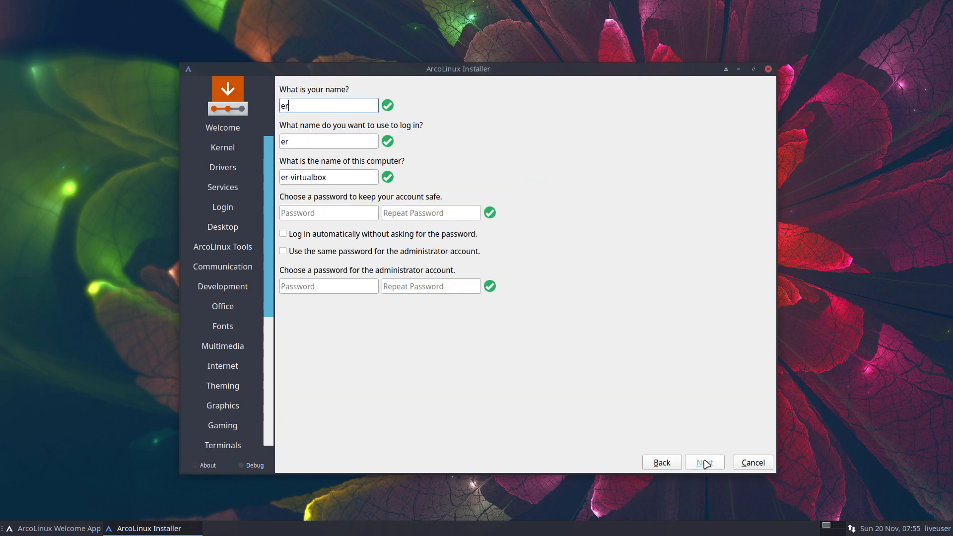
Step: Enter the user's name and password, enable auto-login, and reuse the password for administrator
key(Tab)
key(Tab)
key(Tab)
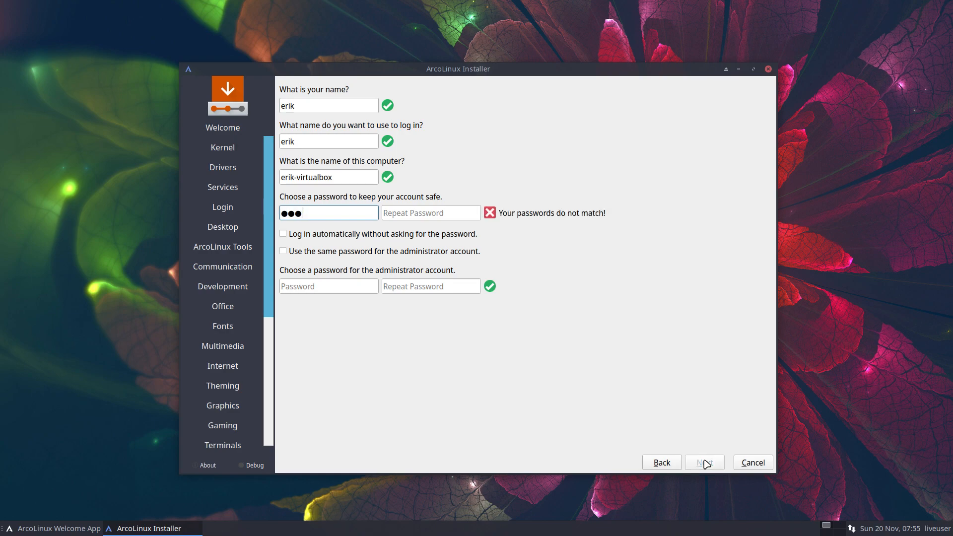
key(Tab)
key(Tab)
key(Tab)
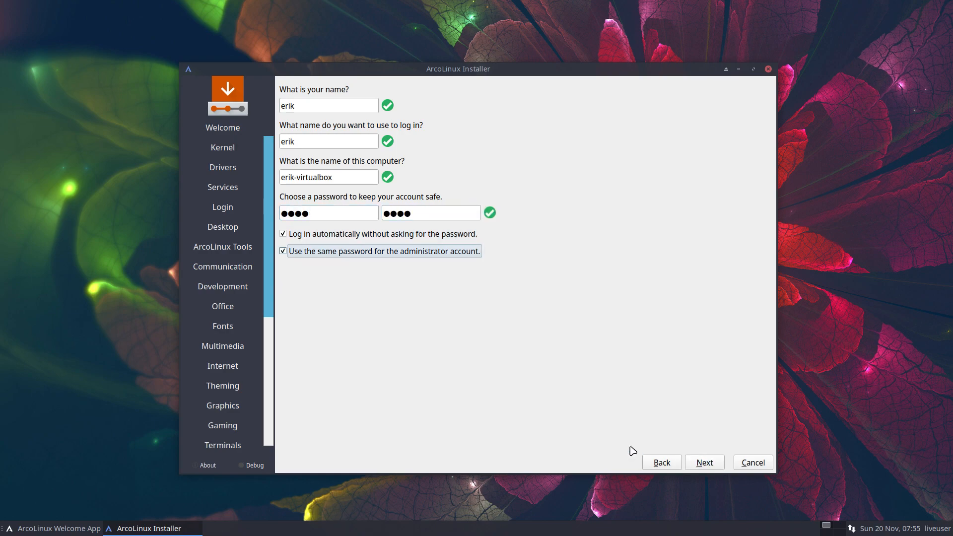
click(715, 464)
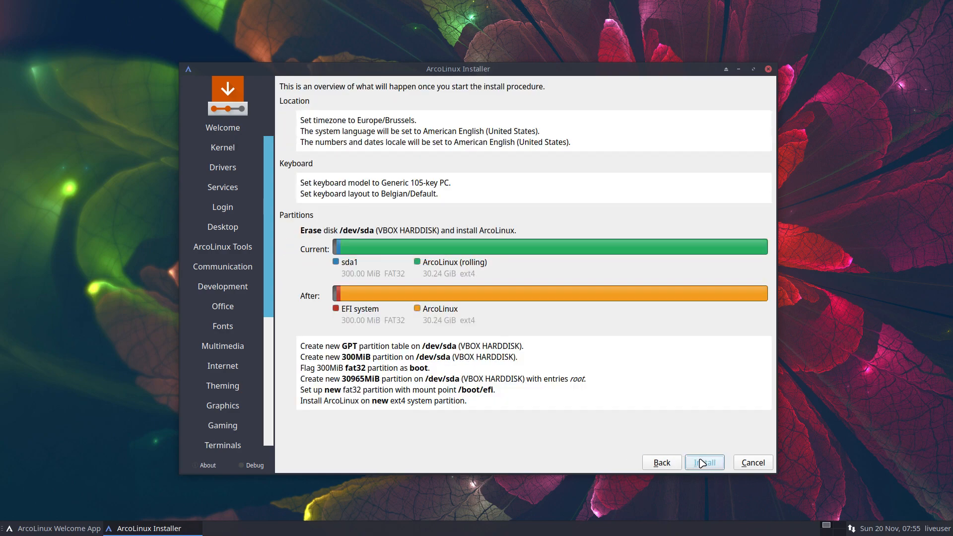
Step: Start the installation and confirm with Install now
click(711, 464)
click(532, 281)
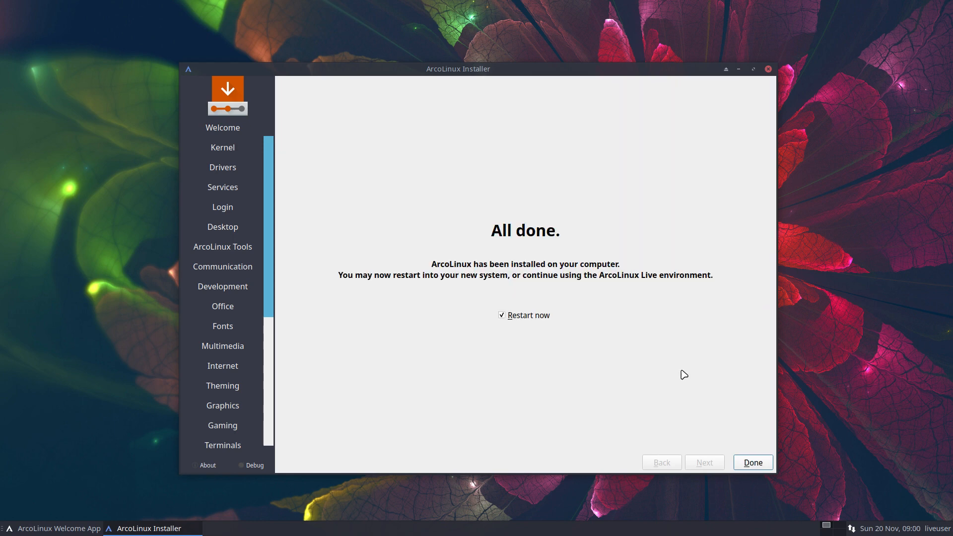
Step: Finish the installer with a restart and boot the installed ArcoLinux Linux from the boot menu
click(752, 462)
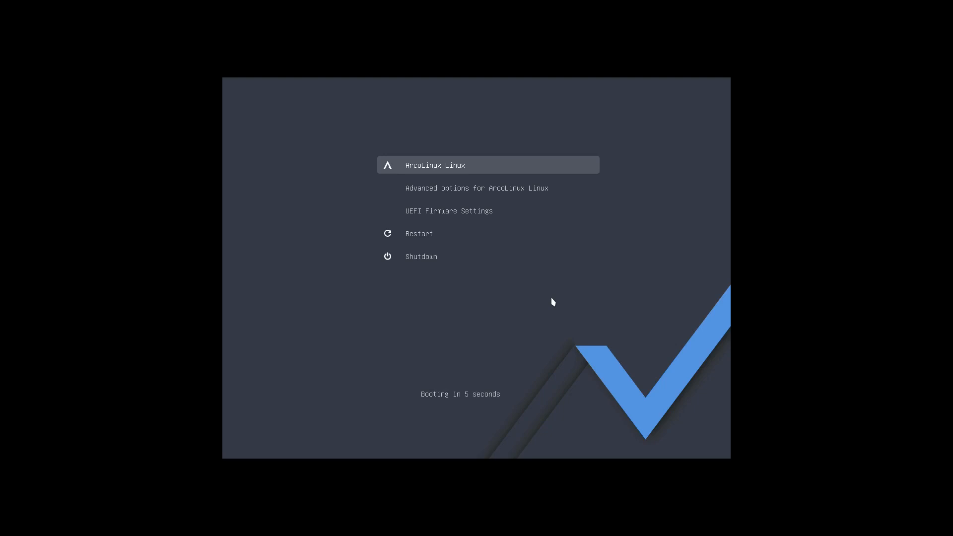
key(Return)
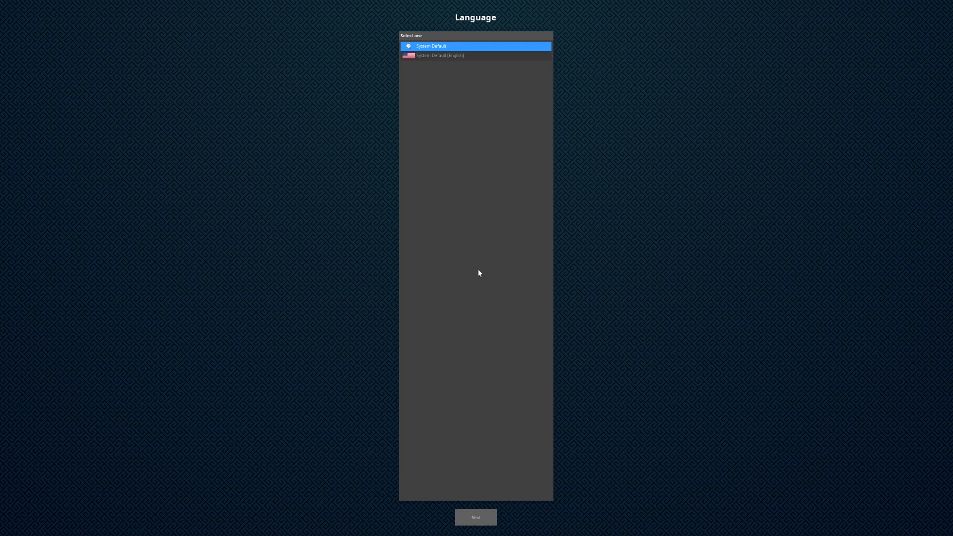
Step: Keep the default language and select the Belgian keyboard layout in the Enlightenment wizard
click(478, 518)
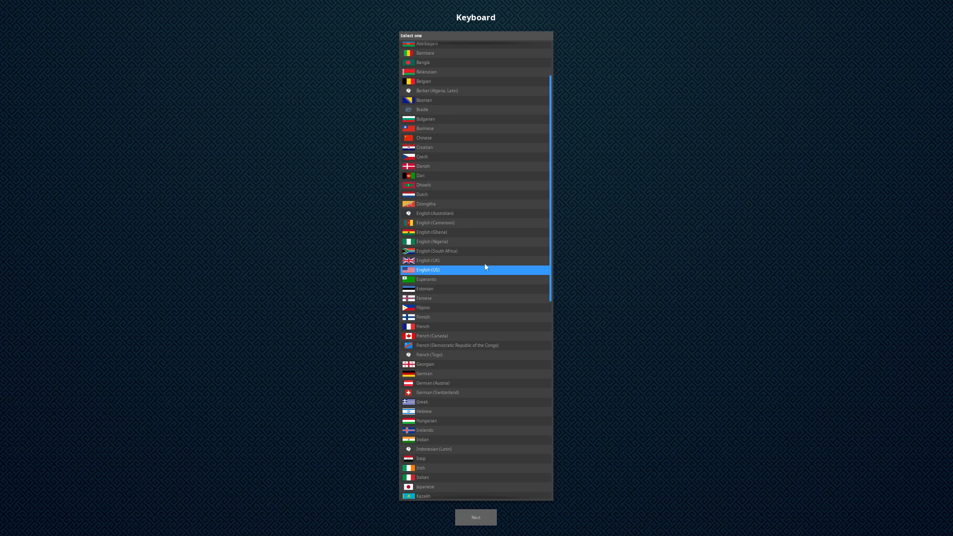
scroll(477, 259, up, 1)
click(438, 93)
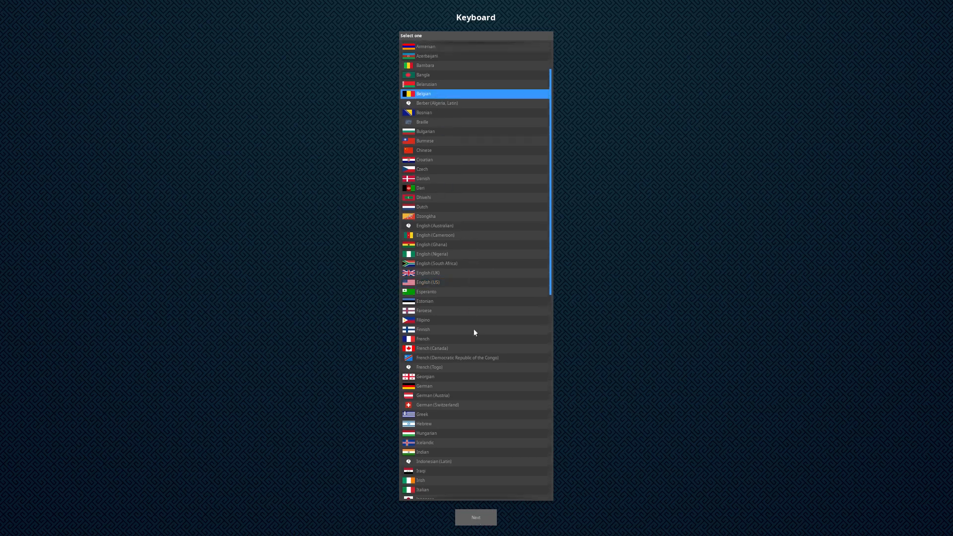
click(476, 521)
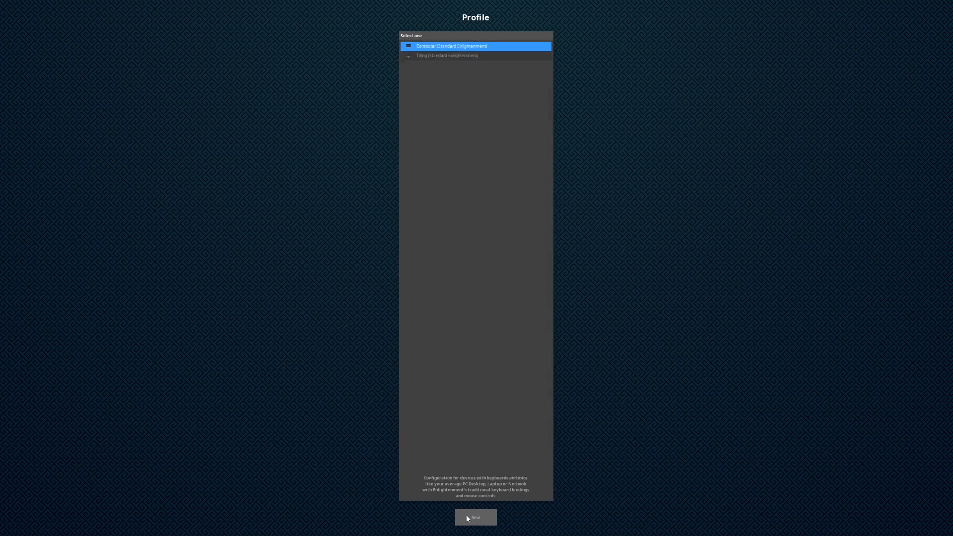
Step: Accept the Computer (Standard Enlightenment) profile and set the title size to 1.2
click(467, 517)
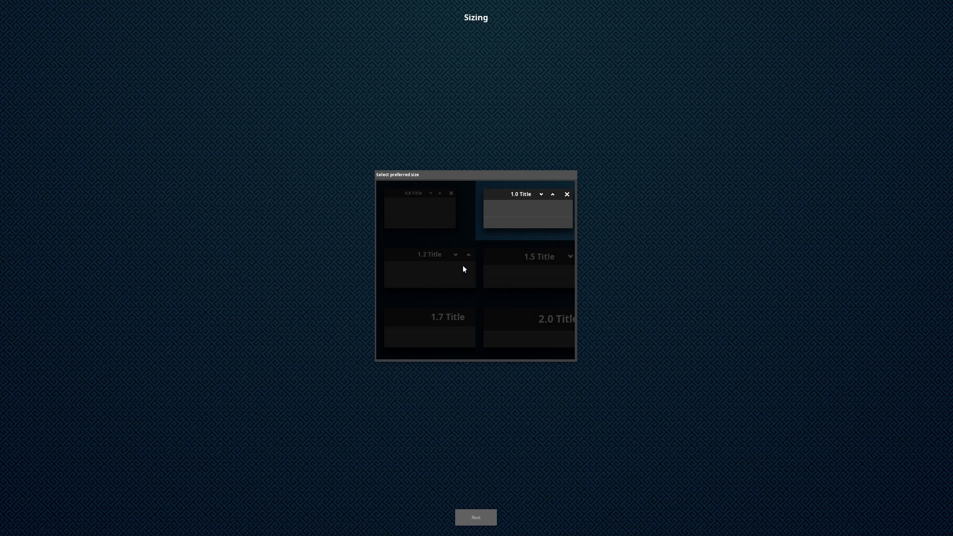
click(464, 269)
click(481, 514)
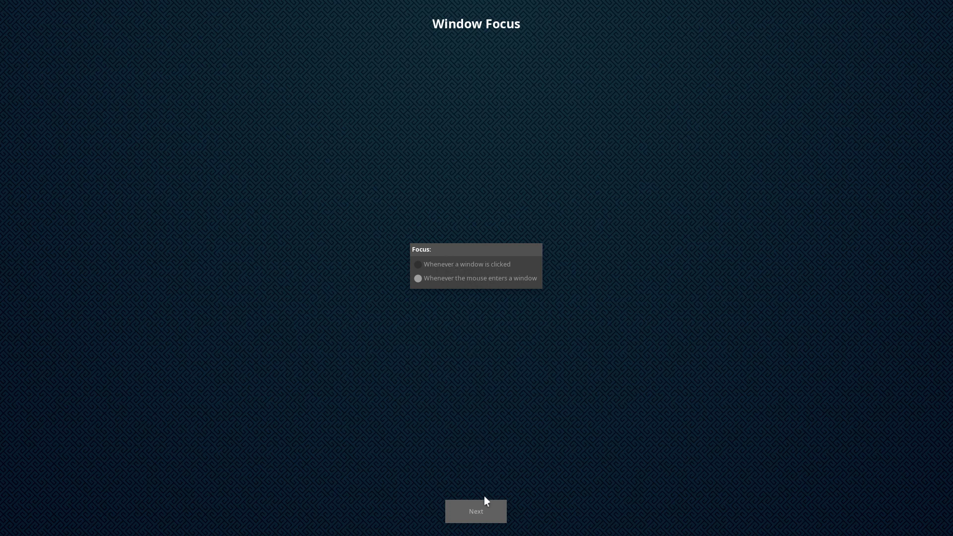
Step: Keep default focus, network, bluetooth, compositing and update settings, finishing without a taskbar
click(481, 514)
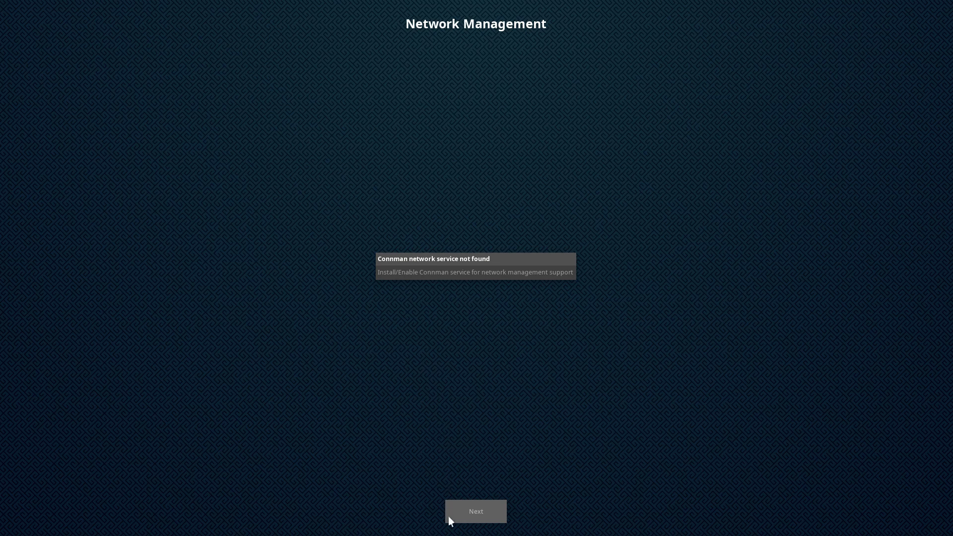
click(484, 509)
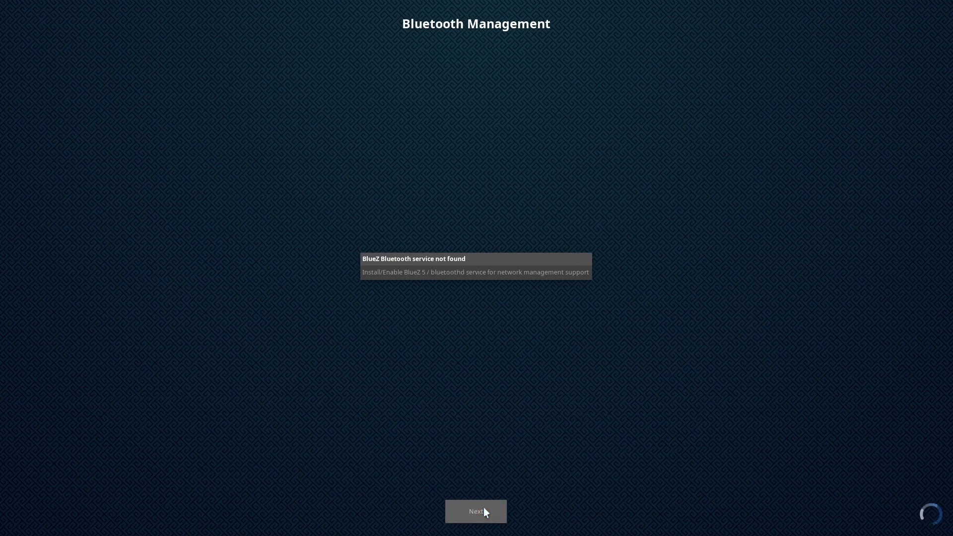
click(482, 511)
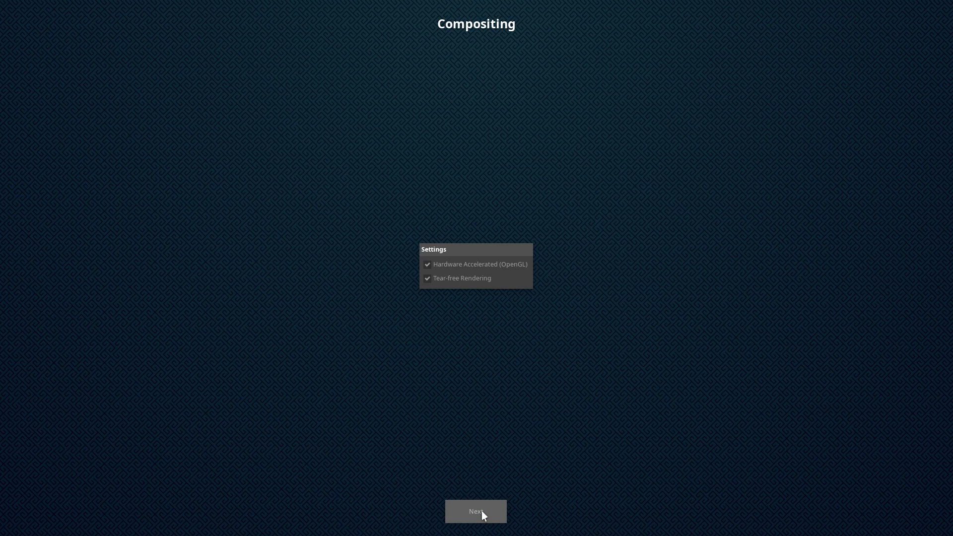
click(482, 511)
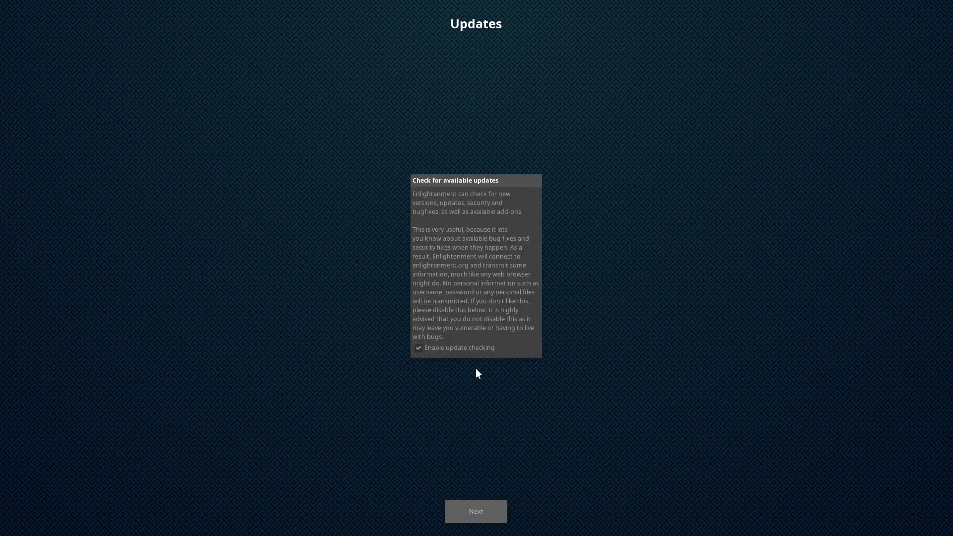
click(478, 511)
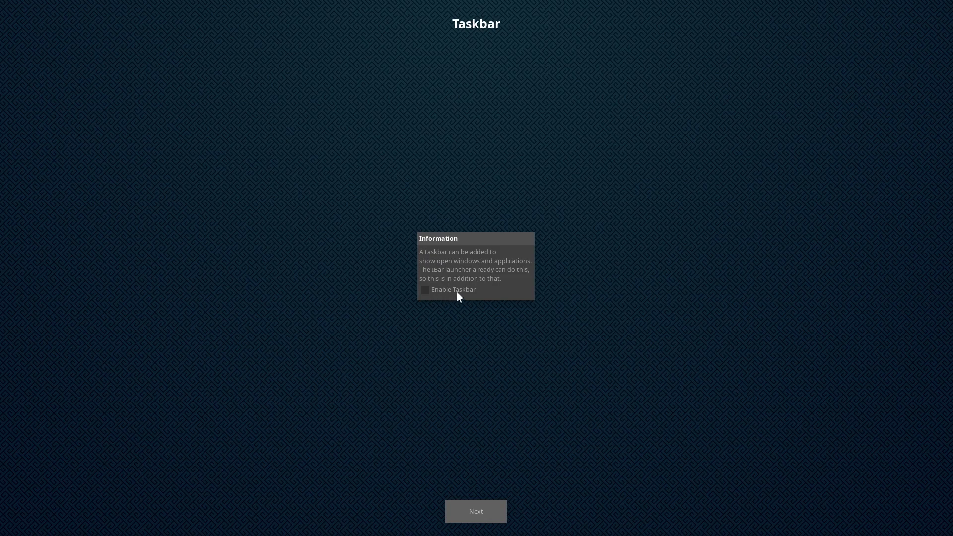
click(475, 508)
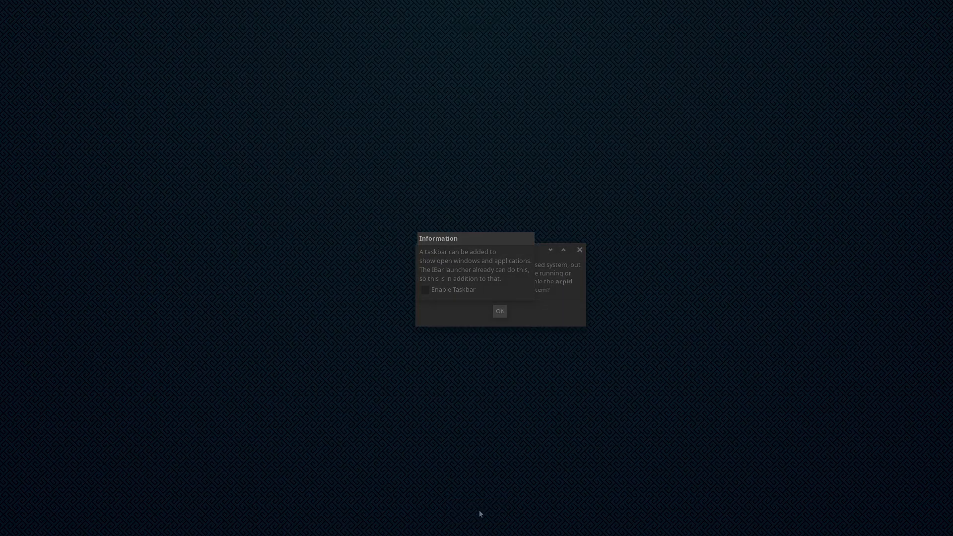
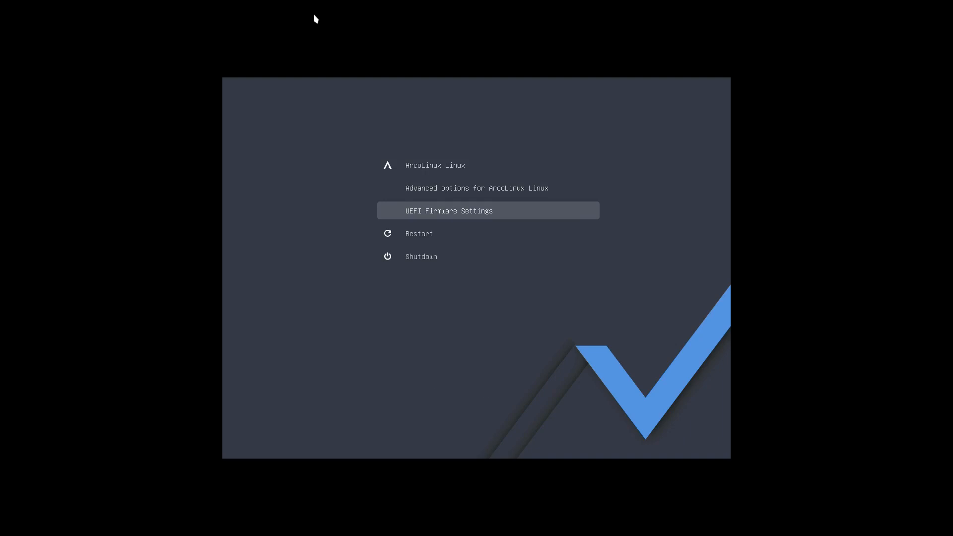
Step: Boot the VM through the UEFI Boot Manager from the VBOX CD-ROM into the ArcoLinuxD install medium
key(Return)
key(Down)
key(Down)
key(Return)
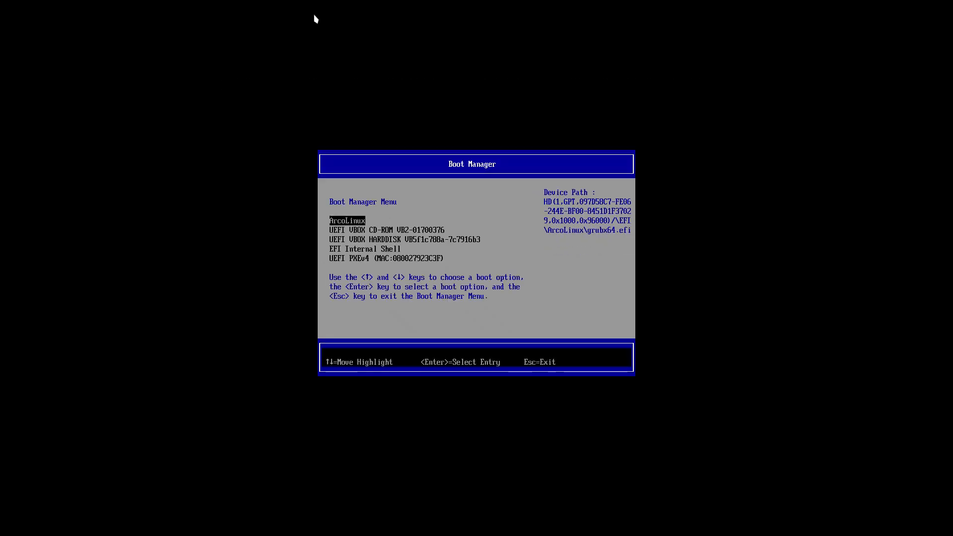
key(Down)
key(Return)
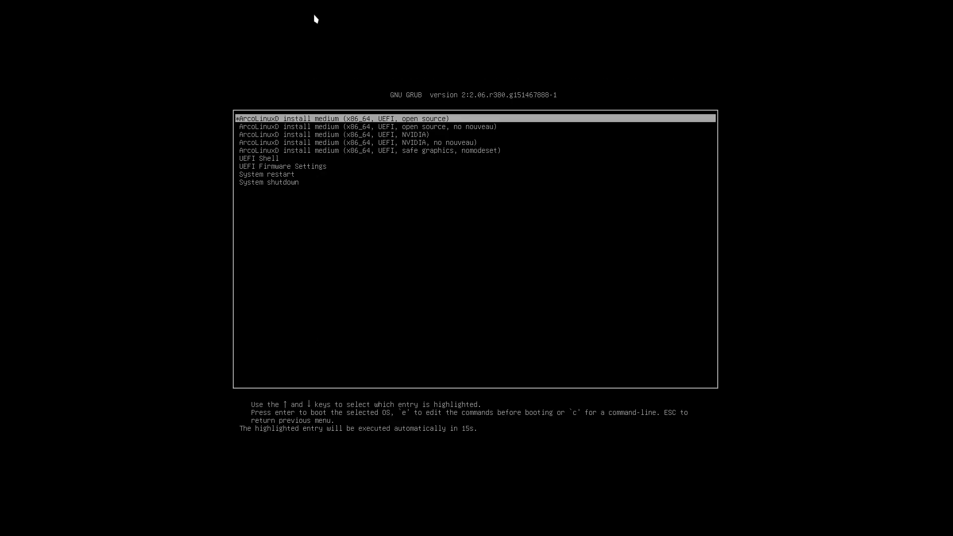
key(Return)
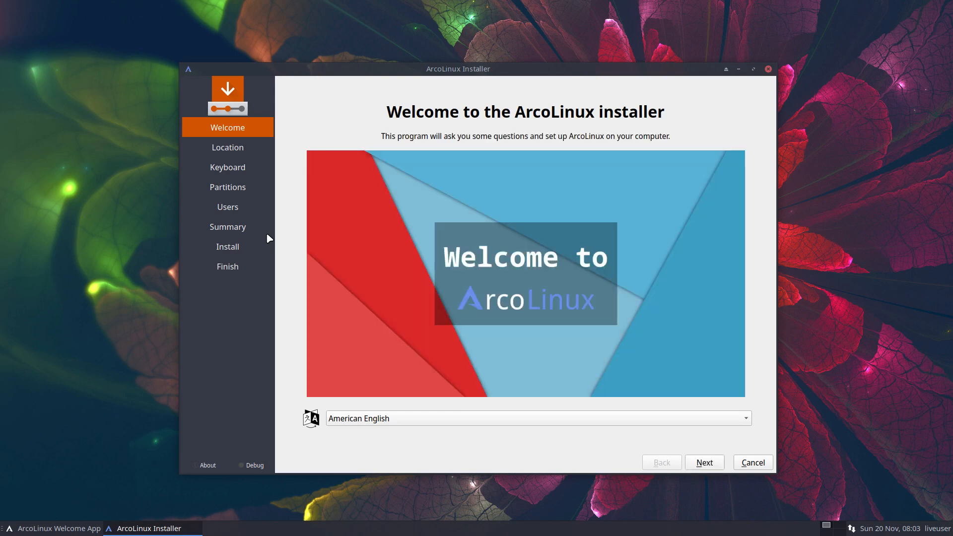
Step: Select the Belgian keyboard layout and choose to erase the whole disk
click(721, 468)
click(721, 467)
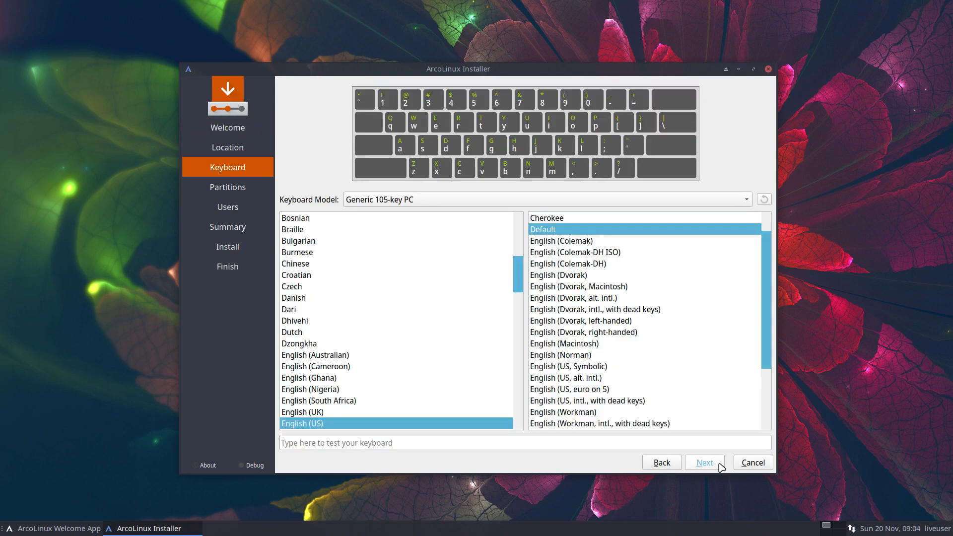
scroll(428, 306, up, 4)
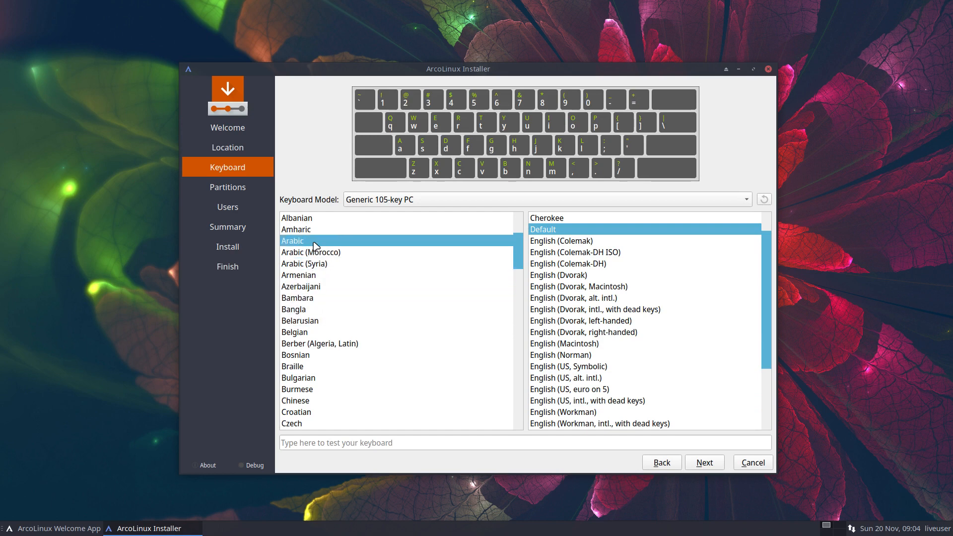
click(335, 334)
click(708, 465)
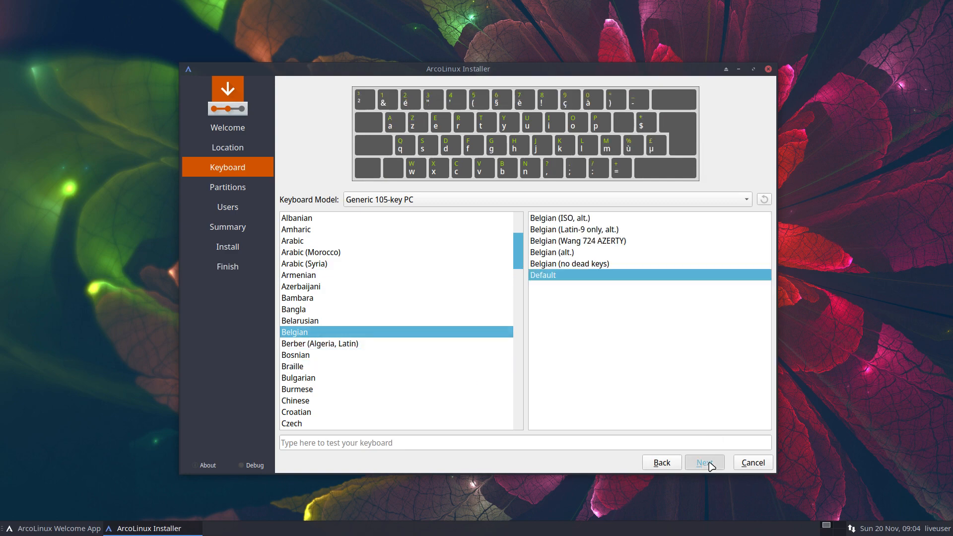
click(359, 171)
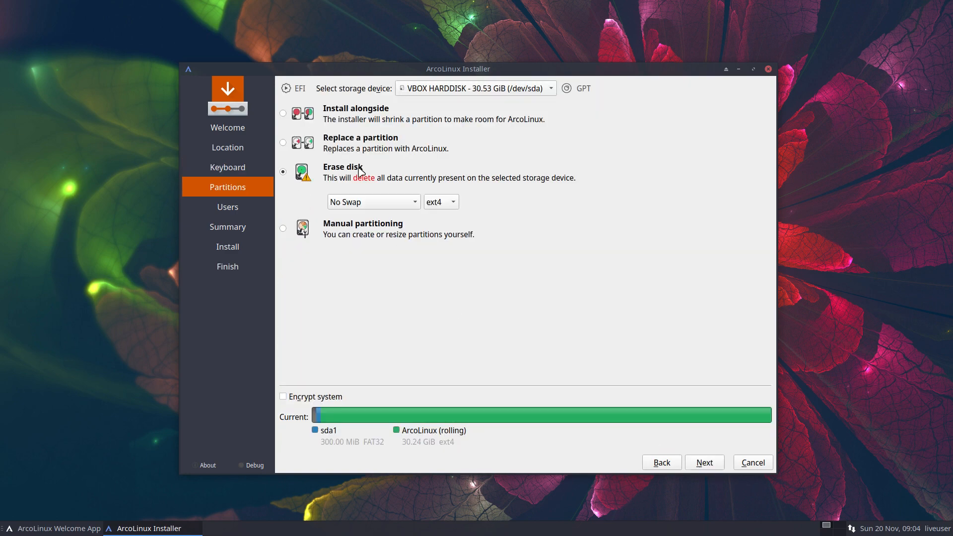
click(714, 463)
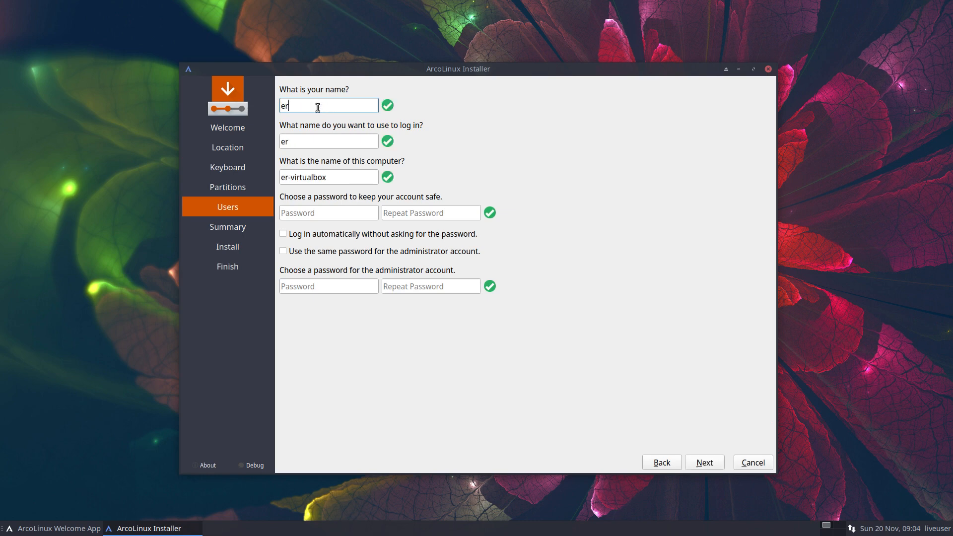
Step: Fill in the user account with auto-login and a shared admin password, then start installing
key(Tab)
key(Tab)
key(Tab)
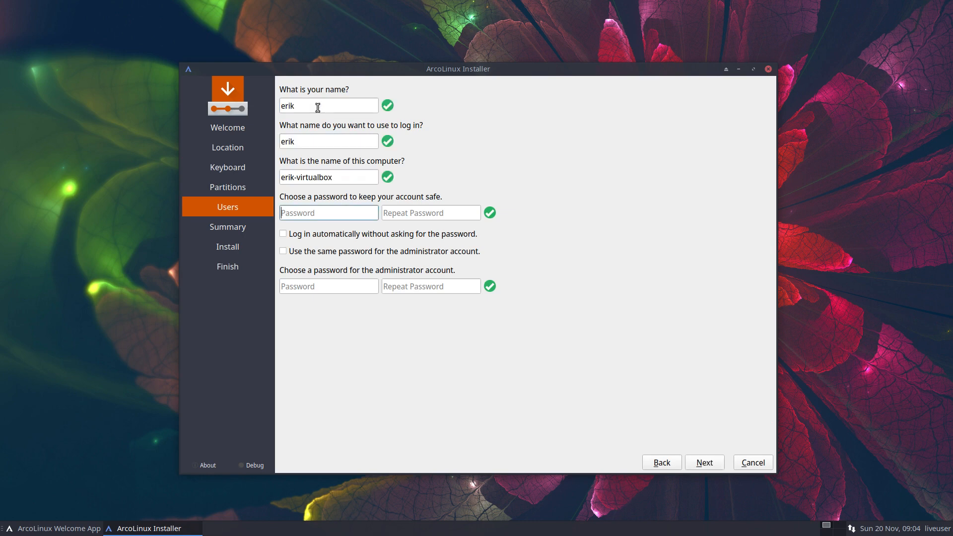
key(Tab)
key(Tab)
key(space)
key(Tab)
key(space)
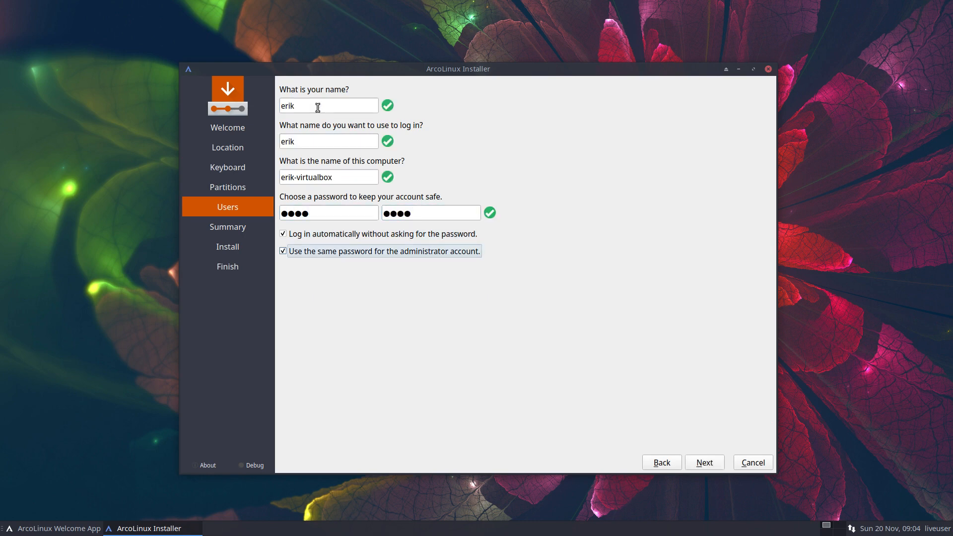
click(705, 462)
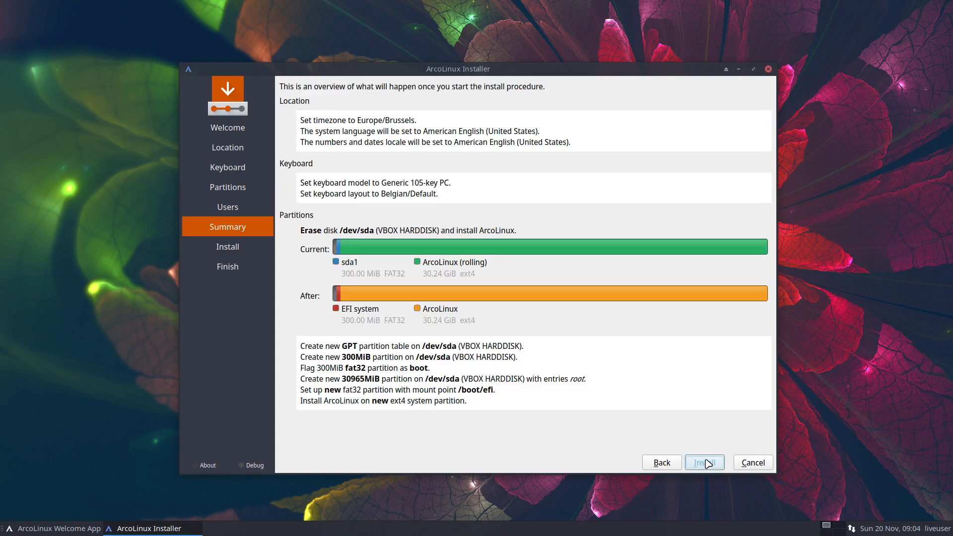
click(707, 464)
Step: Confirm Install now and, when all is done, restart into the new system
click(516, 293)
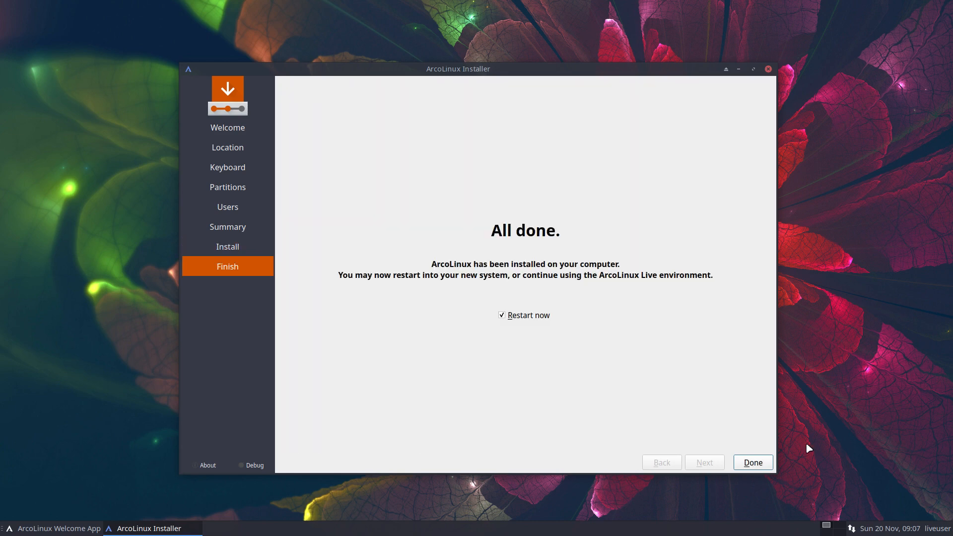
click(750, 463)
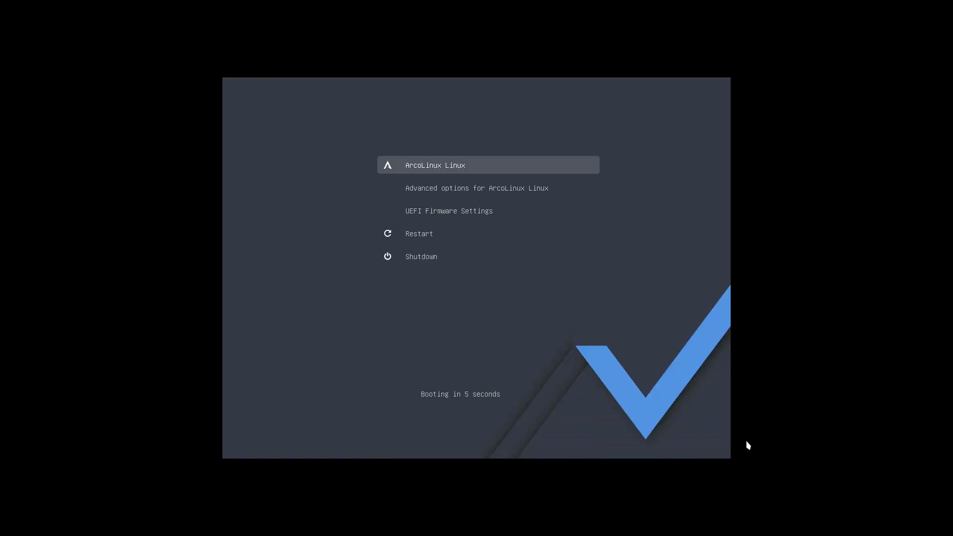
Step: Boot the installed ArcoLinux and log in on tty1 with the user account
key(Return)
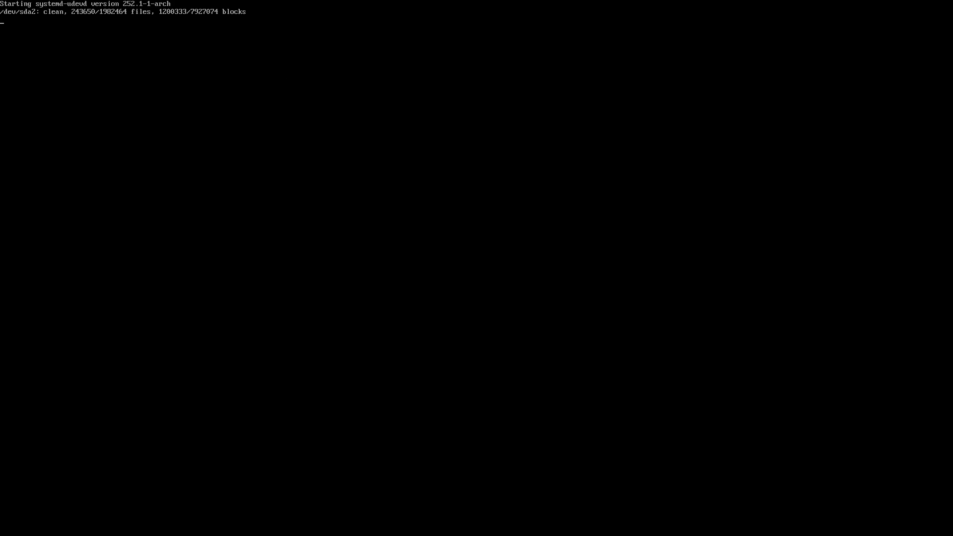
text(erik-virtualbox login: er)
key(Return)
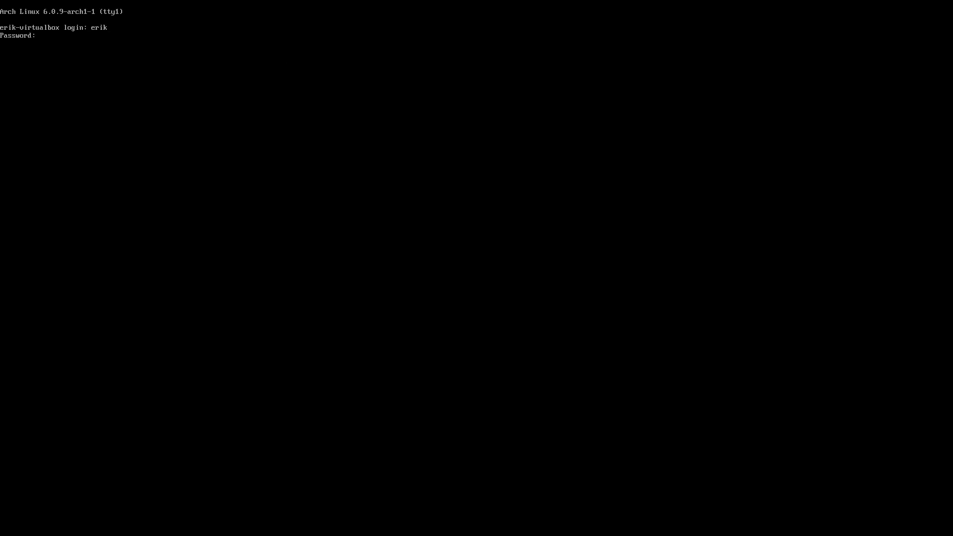
key(Return)
Step: Run mirrorx to re-rank the package mirrors, correcting the misspelled command
text(mirro)
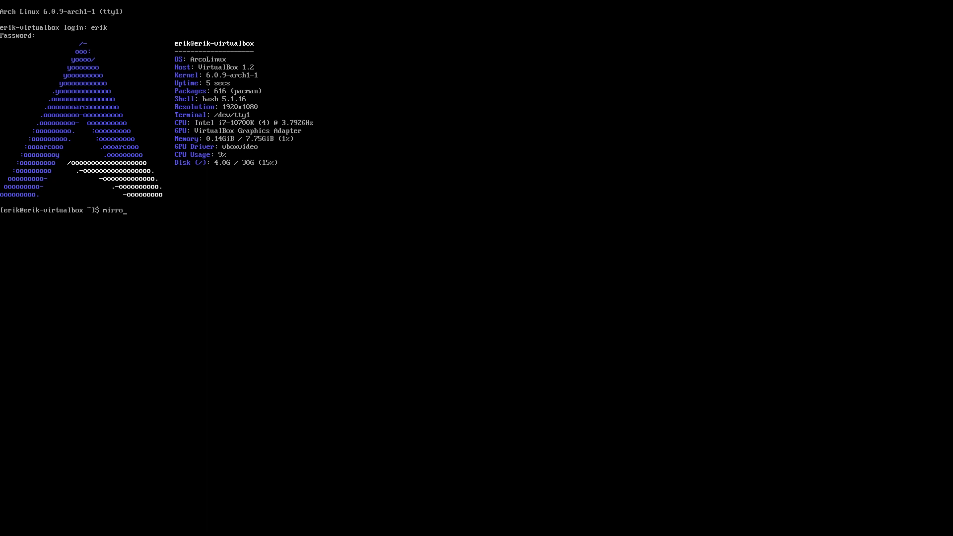
text(x)
key(Return)
text(m)
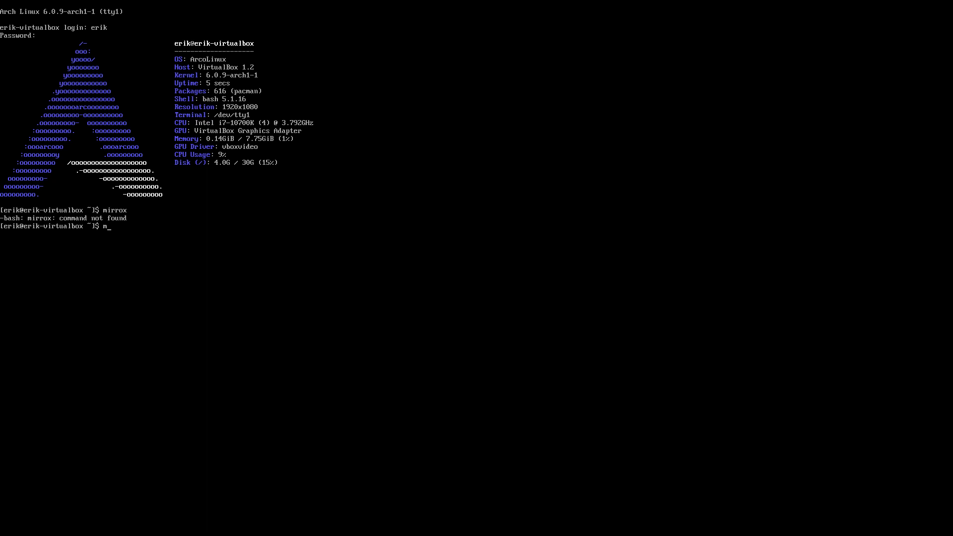
text(rro)
key(BackSpace)
key(BackSpace)
key(BackSpace)
text(irrorx)
key(Return)
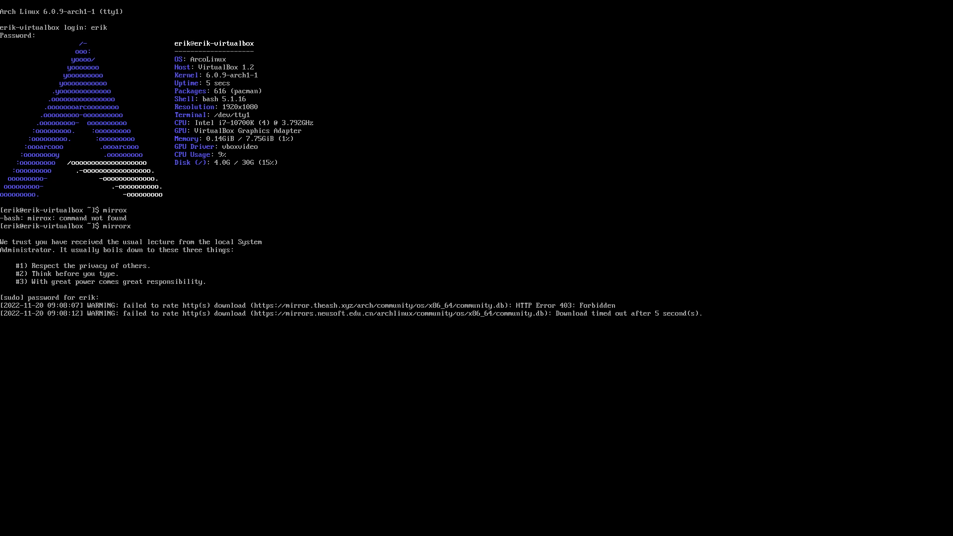
Step: Run update and accept the upgrade of the 11 outdated packages
text(update)
key(Return)
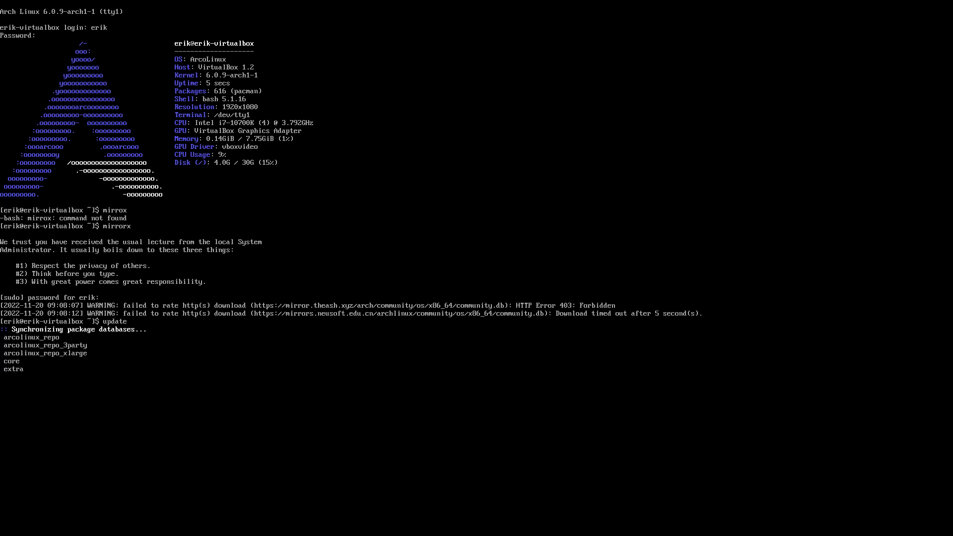
key(Return)
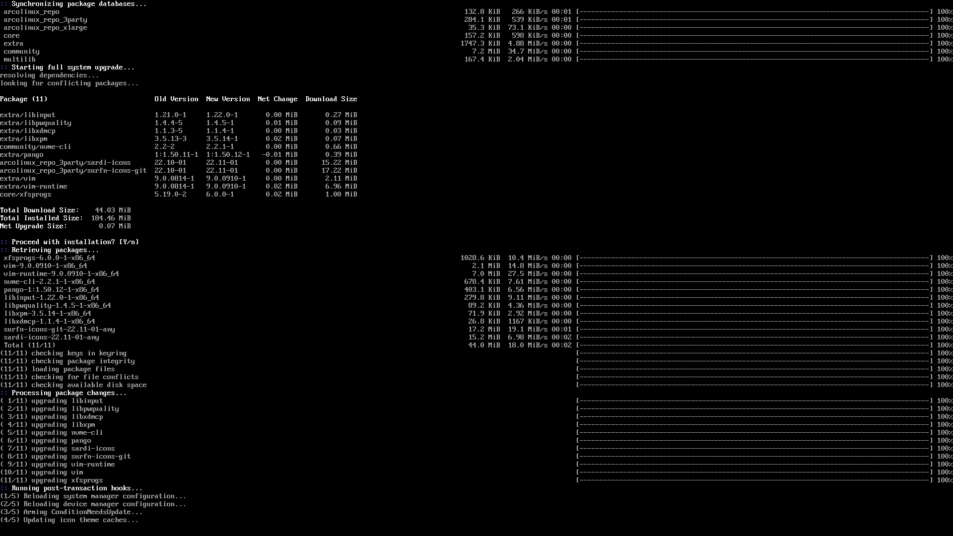
Step: Clear the console screen and begin a git clone command
text(cl)
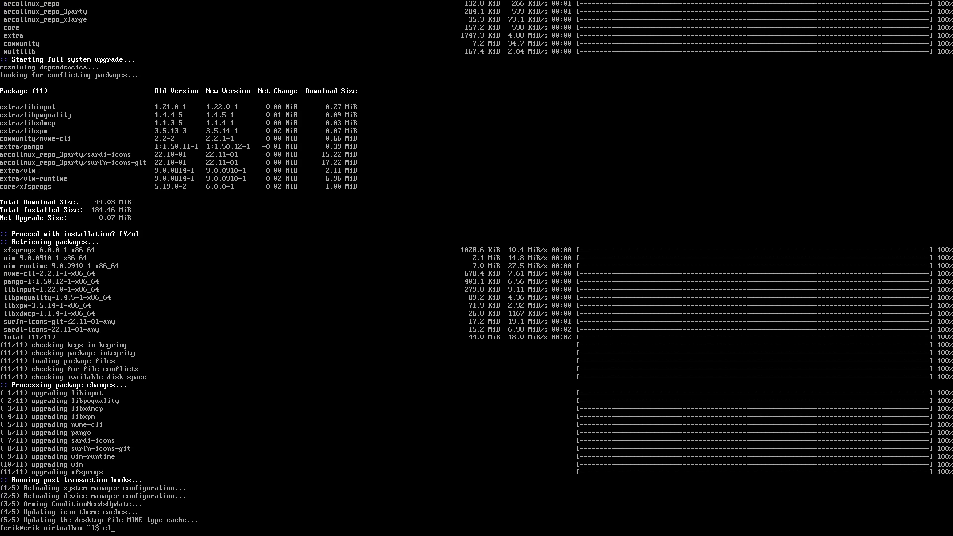
text(ear)
key(Return)
text(git clon)
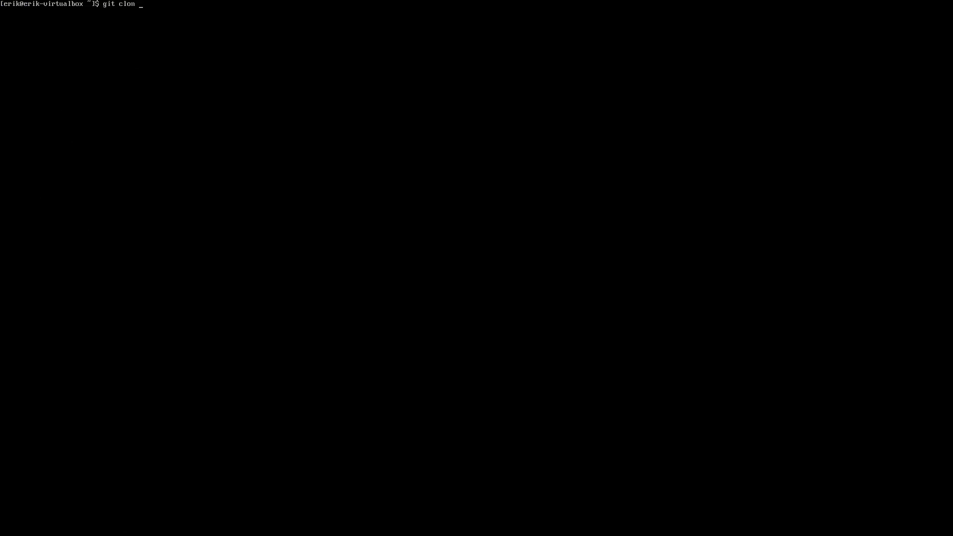
key(BackSpace)
text(e https://github.com/arcolinuxd)
text(/arco)
text(-ennligh)
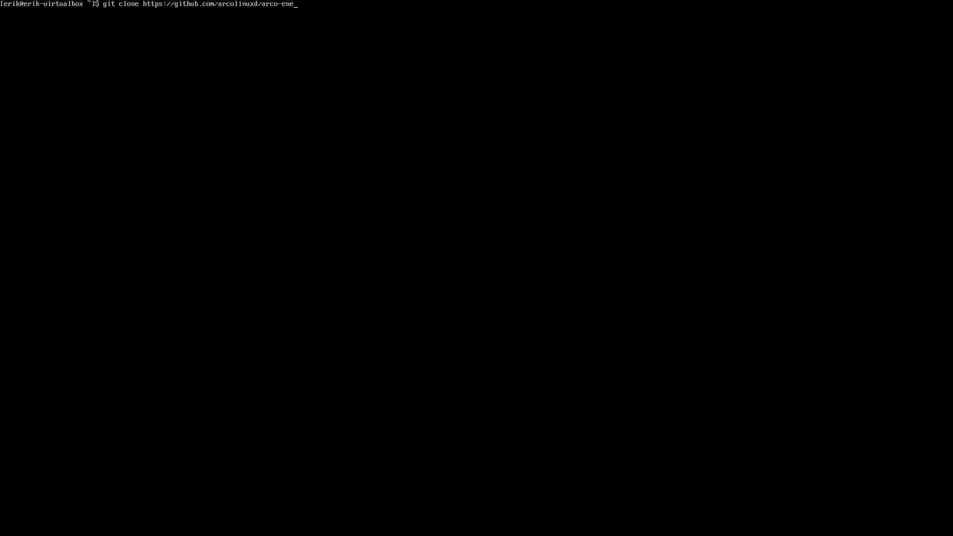
key(BackSpace)
key(BackSpace)
key(BackSpace)
key(BackSpace)
key(BackSpace)
text(lightenment)
key(Return)
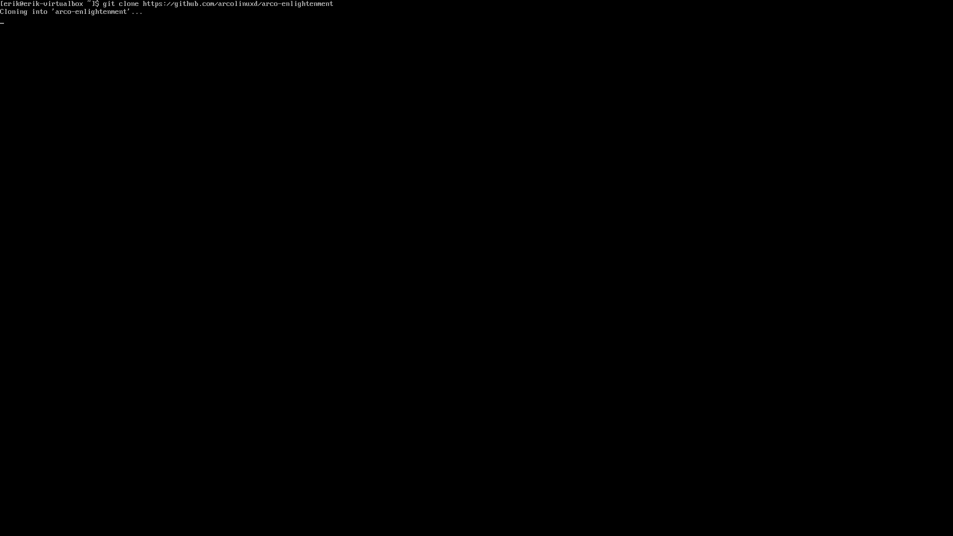
Step: Enter the arco-enlightenment folder and list its installer scripts
text(cd a)
key(Tab)
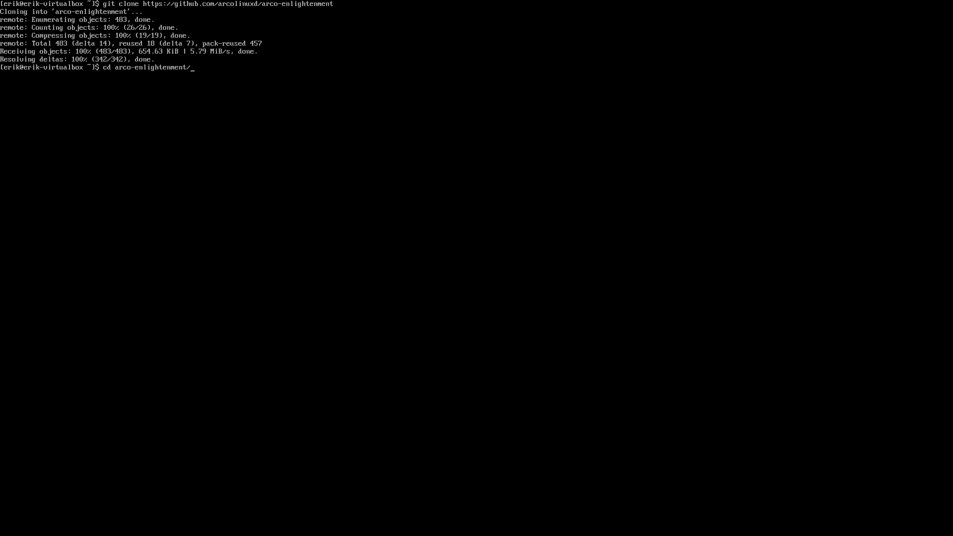
key(Return)
text(ls)
key(Return)
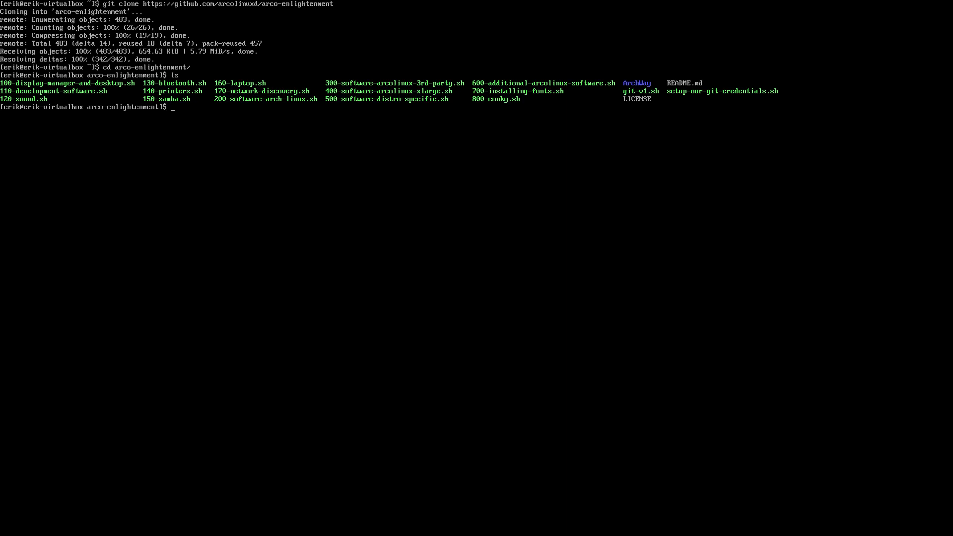
text(sudo pacman -S sddm enlightenment)
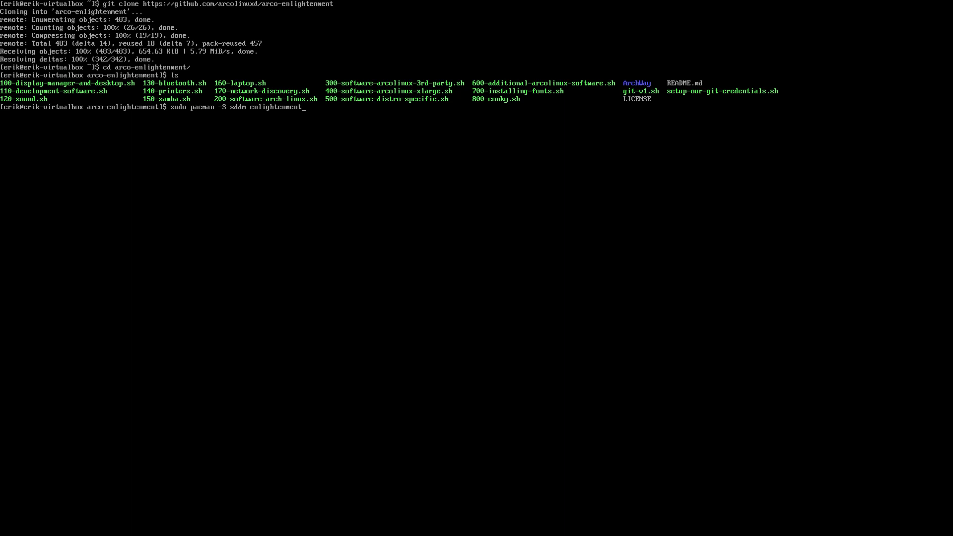
Step: Install sddm and enlightenment with pacman and enable the sddm service
key(Return)
key(Return)
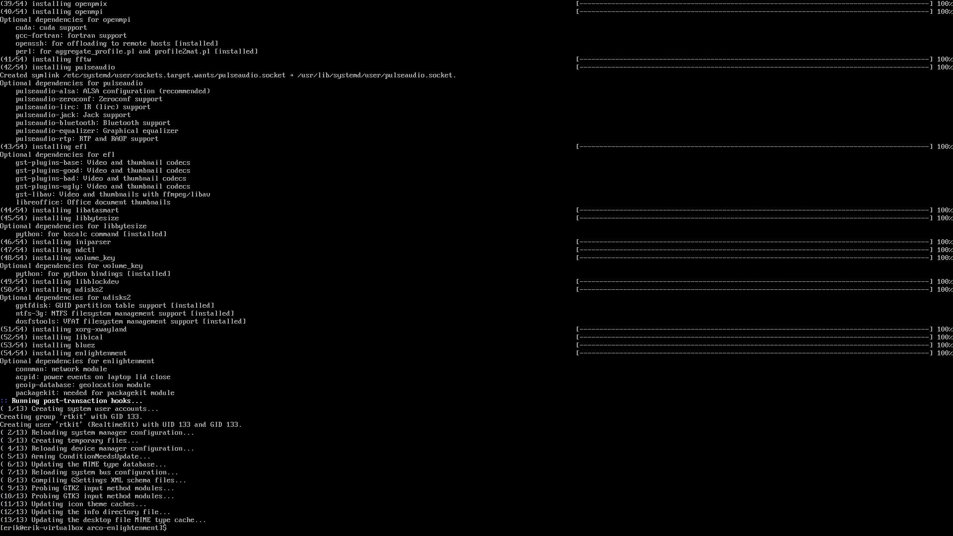
text(sudo systemctl enable sddm)
key(Return)
Step: Restart the virtual machine with sudo reboot
text(eri)
key(BackSpace)
key(BackSpace)
key(BackSpace)
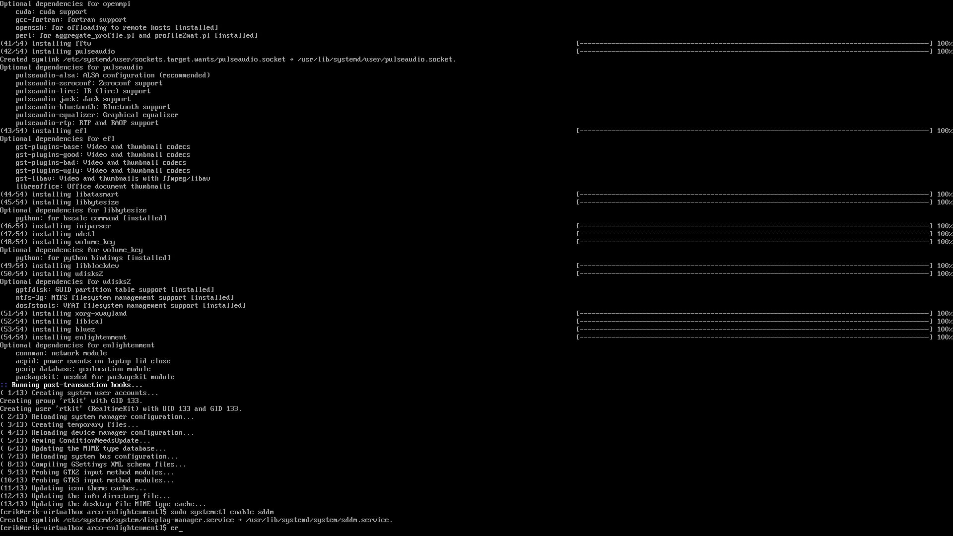
text(sudo reboot)
key(Return)
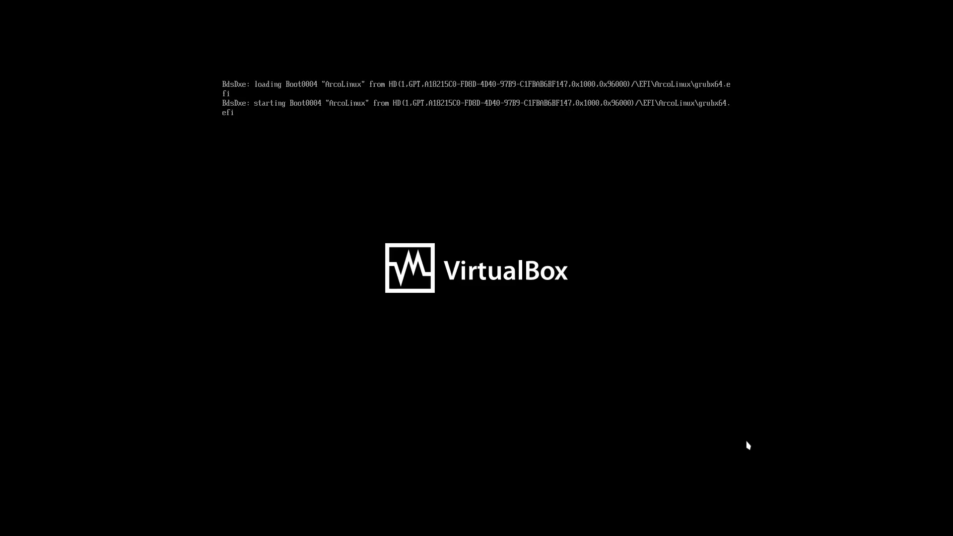
Step: Boot past the menu and pick the Enlightenment session, not Wayland, on the SDDM screen
key(Return)
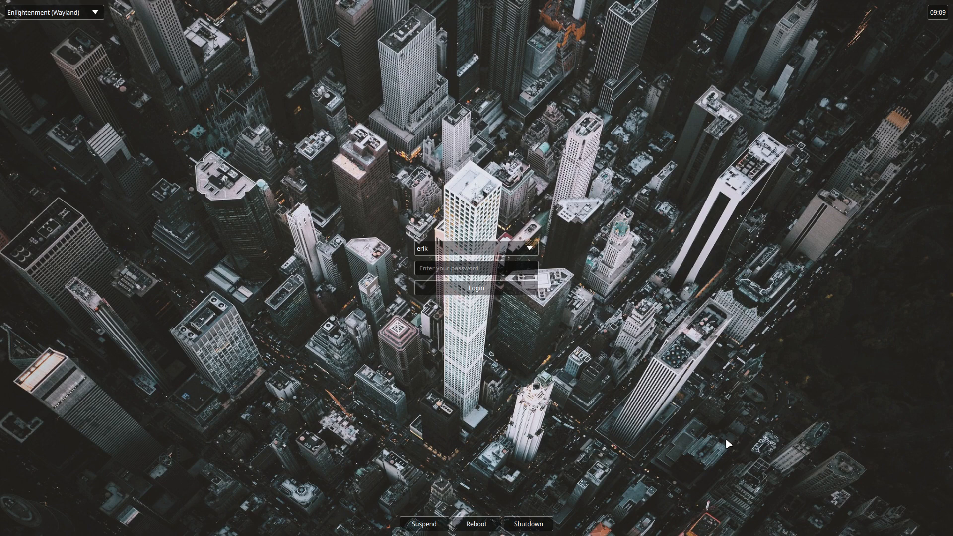
click(88, 16)
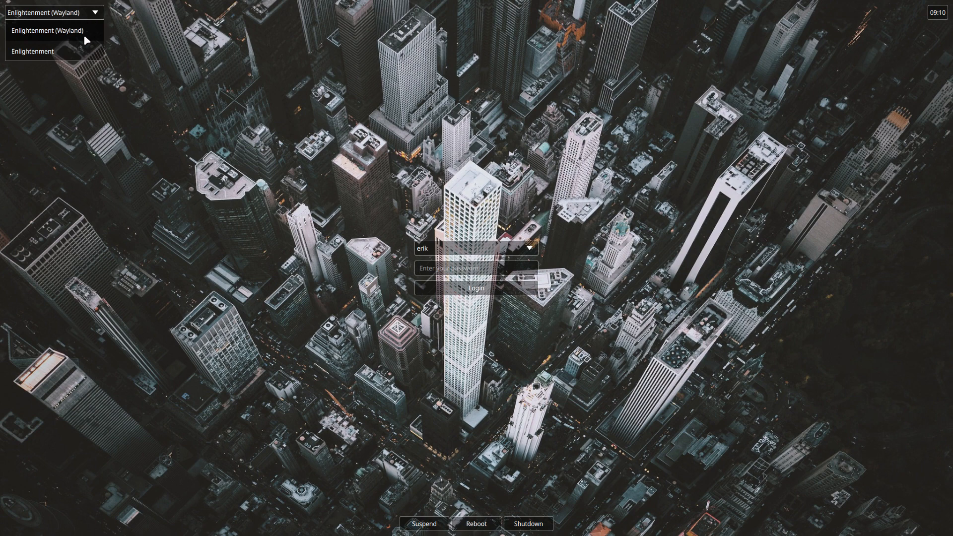
click(74, 52)
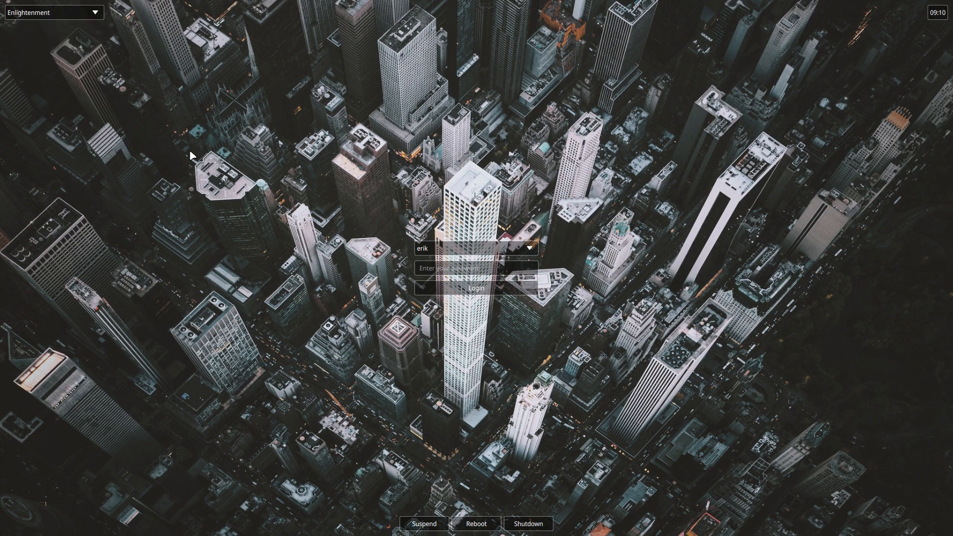
click(439, 270)
Step: Enter the account password and log in to the Enlightenment session
text(******)
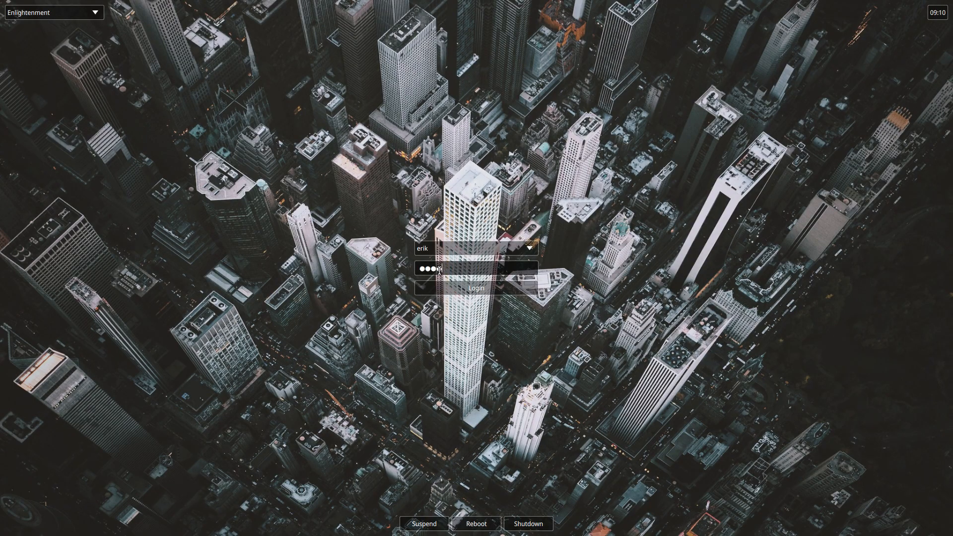
key(Return)
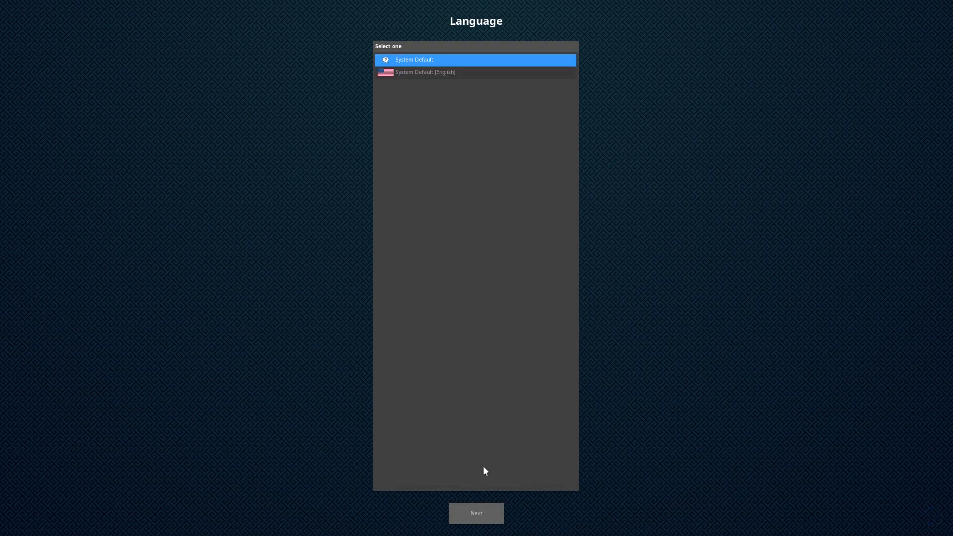
Step: Keep the default language and profile, choose the Belgian keyboard and 1.2 title size
click(480, 513)
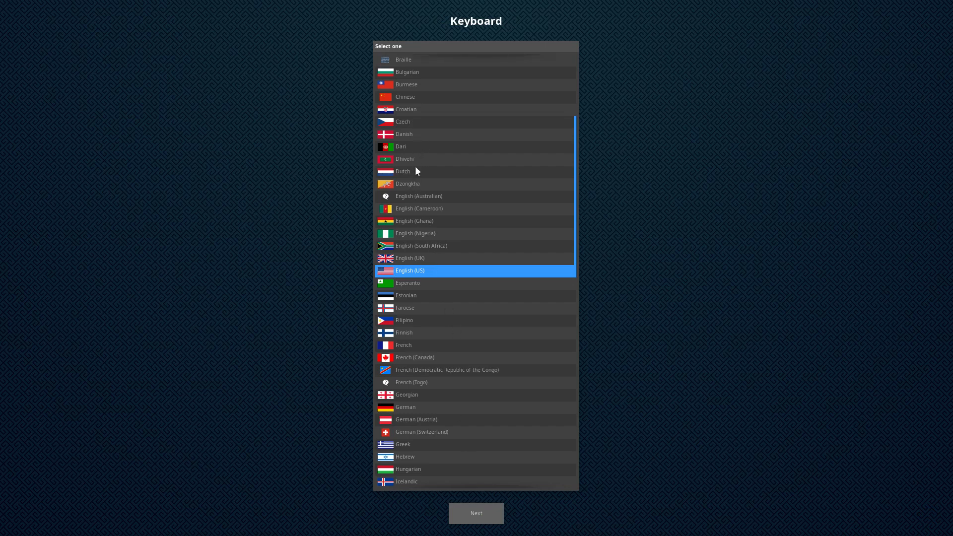
scroll(435, 200, up, 5)
click(434, 198)
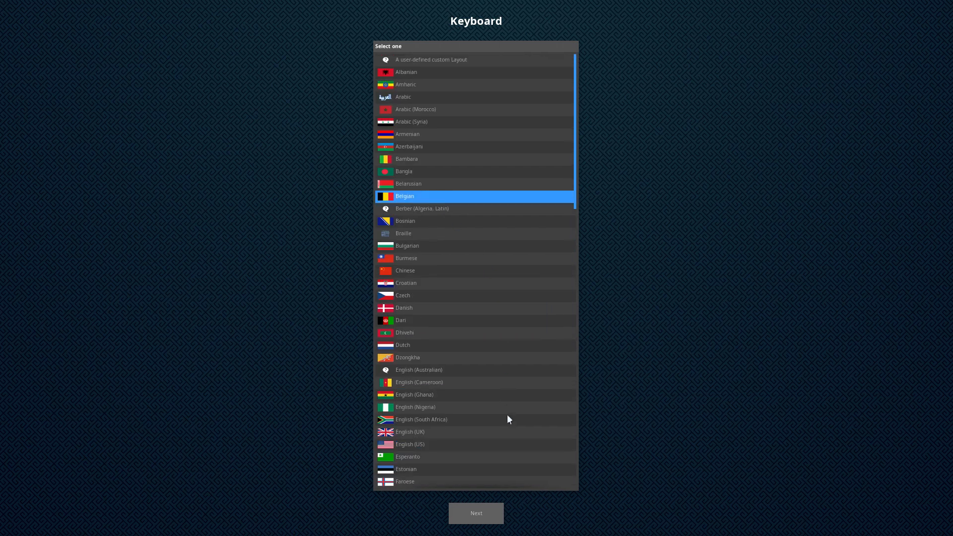
click(493, 509)
click(493, 511)
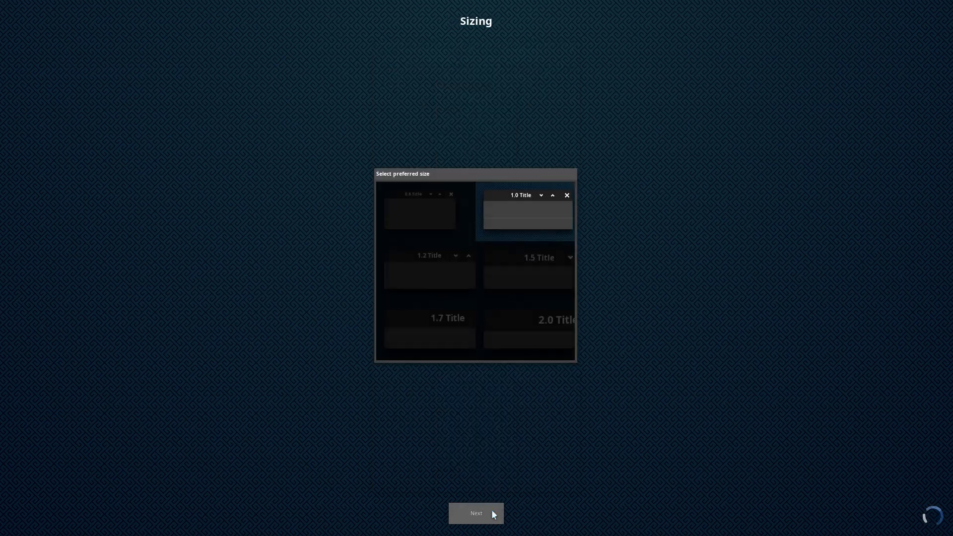
click(452, 290)
click(495, 511)
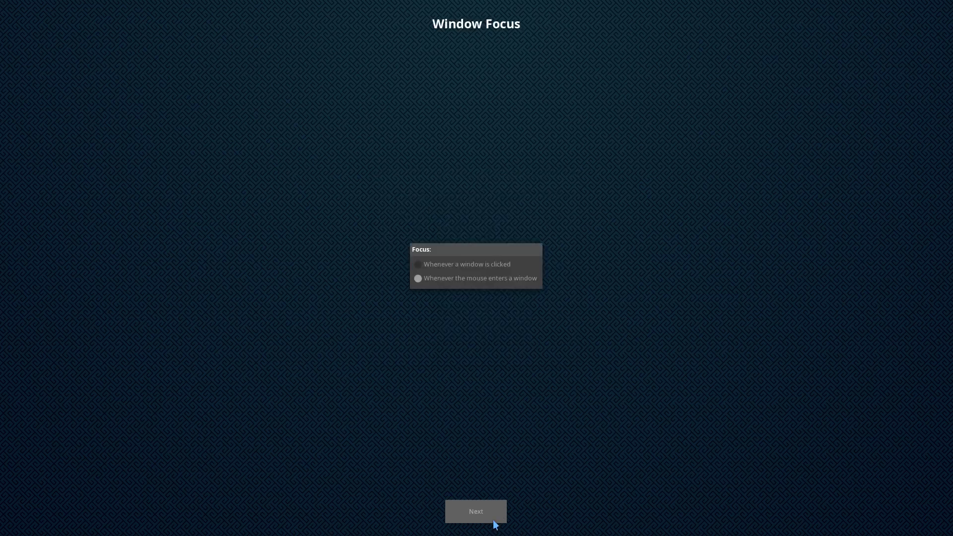
Step: Accept default focus, network, bluetooth, compositing and update settings, then recover from the software failure
click(494, 520)
click(495, 521)
click(494, 520)
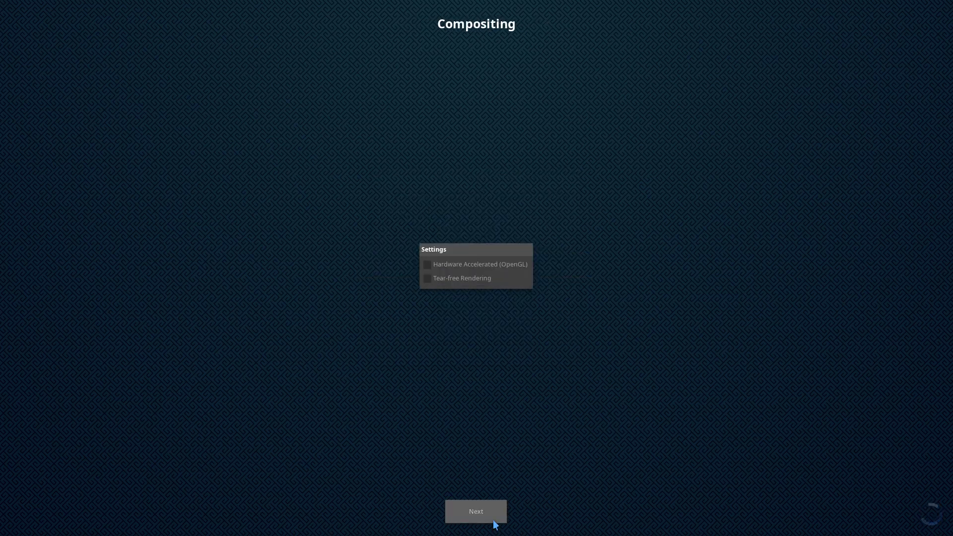
click(494, 520)
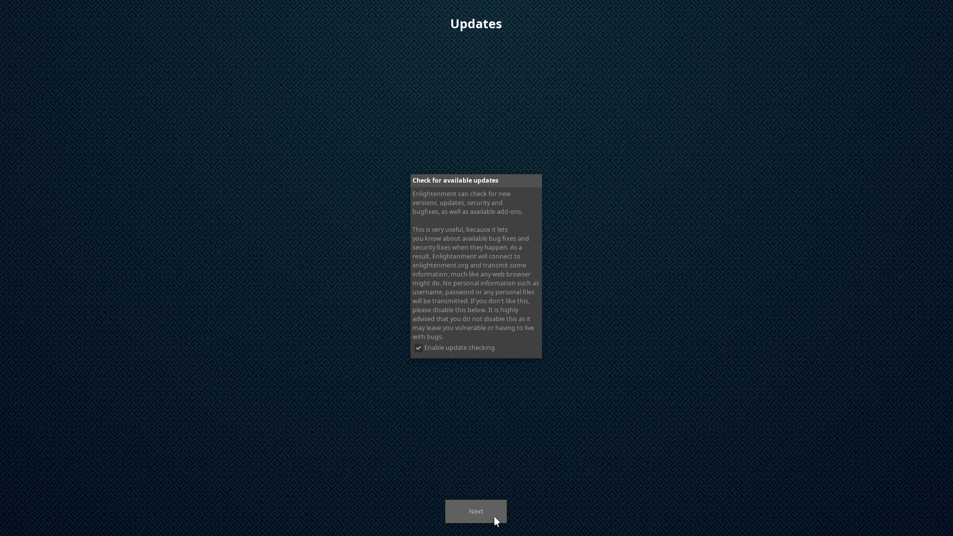
click(495, 519)
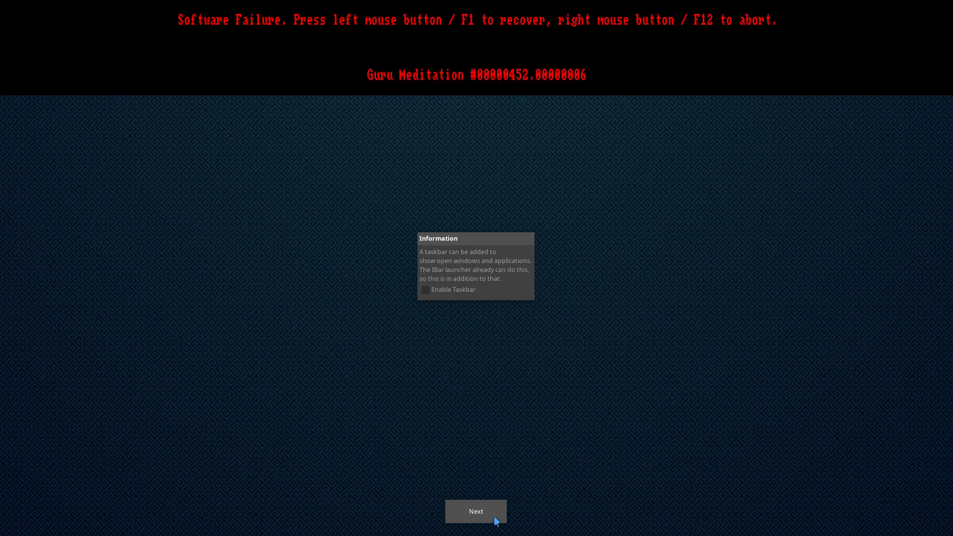
click(700, 350)
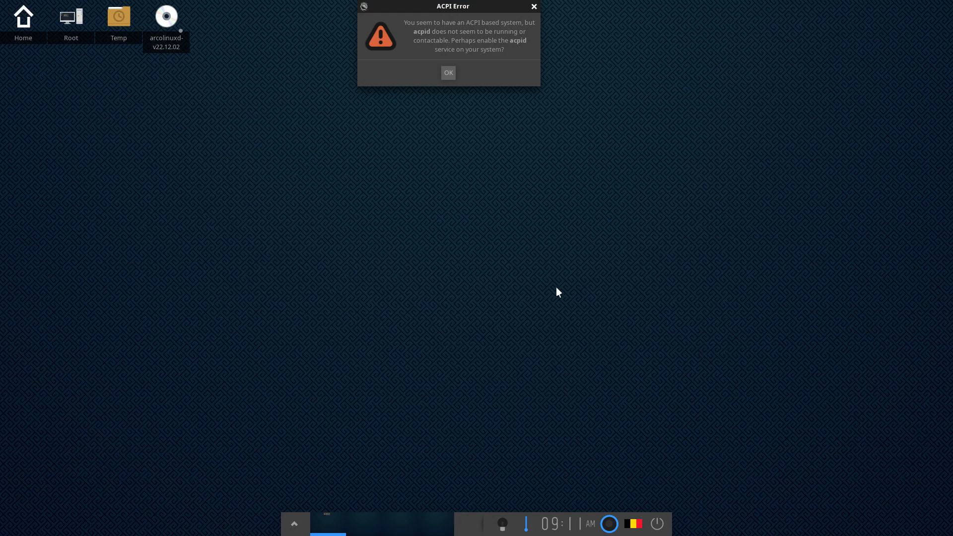
Step: Dismiss the ACPI error message and open the Main menu to its Applications submenu
click(534, 6)
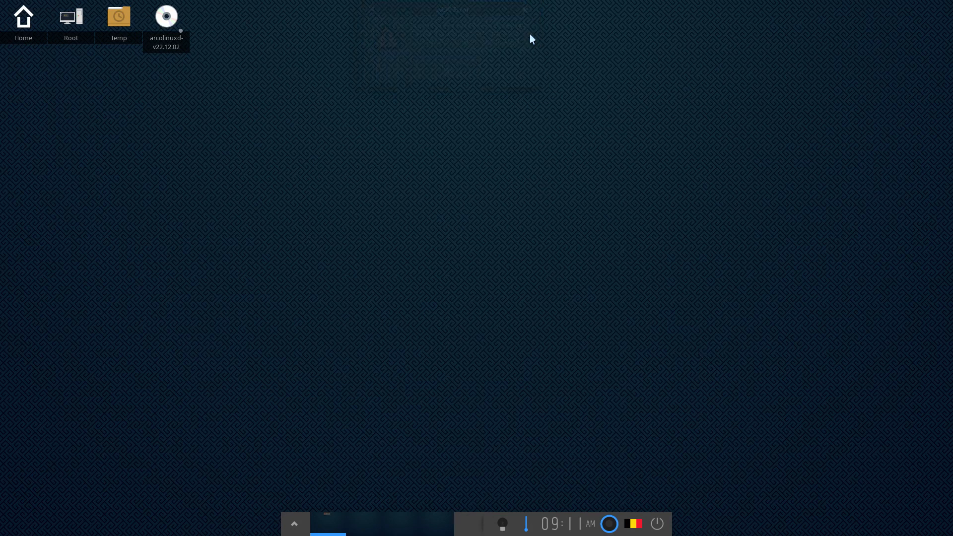
click(295, 528)
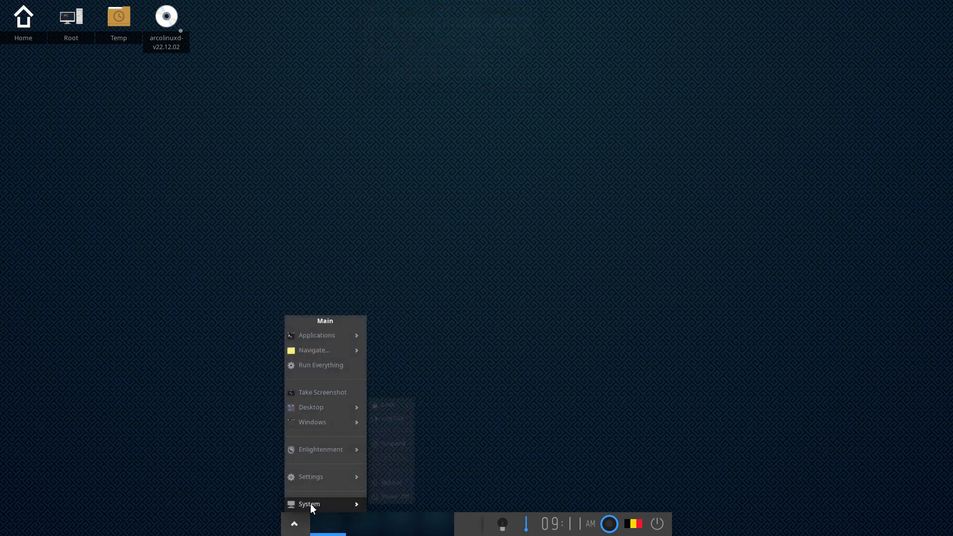
mouse_move(323, 338)
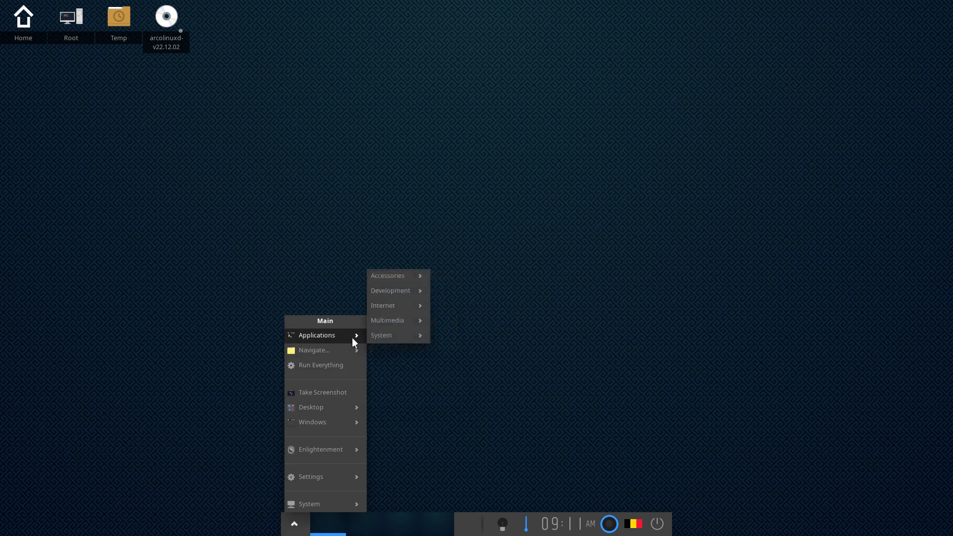
mouse_move(398, 281)
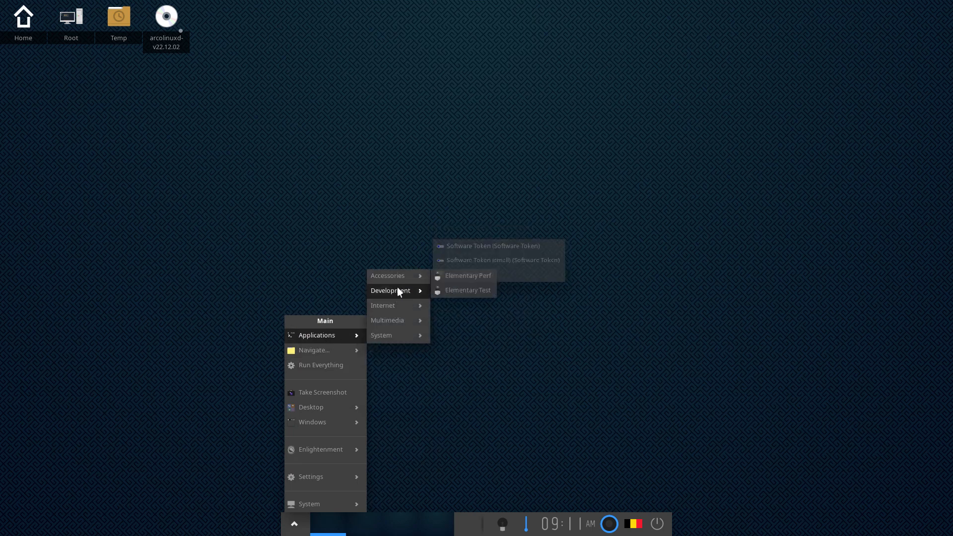
Step: Browse the Navigate, Desktop and Enlightenment submenus, ending on the Settings entries
mouse_move(400, 317)
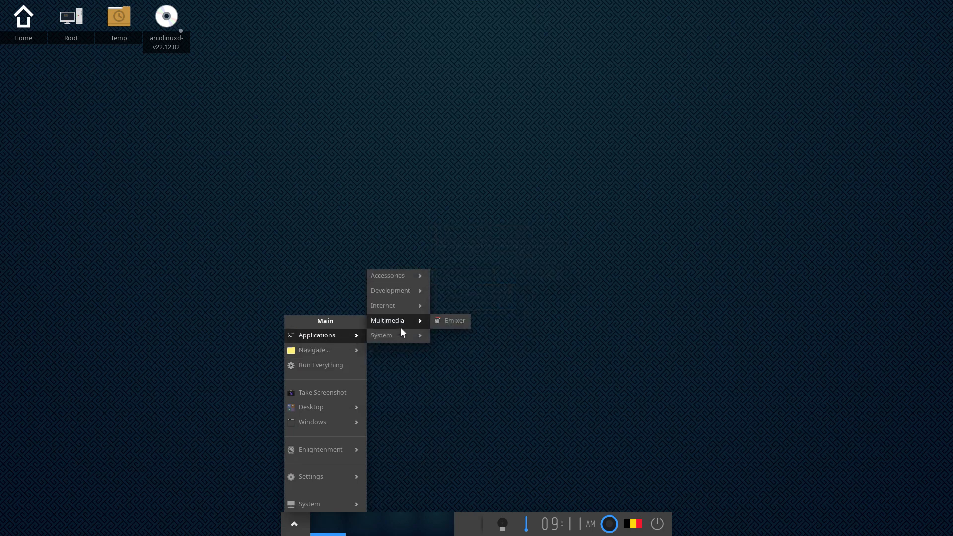
mouse_move(364, 354)
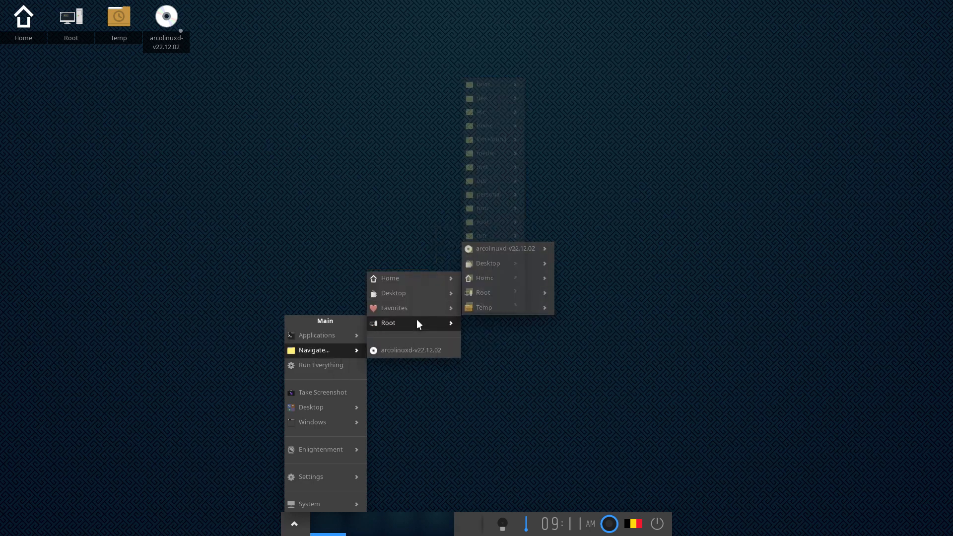
mouse_move(430, 291)
mouse_move(485, 294)
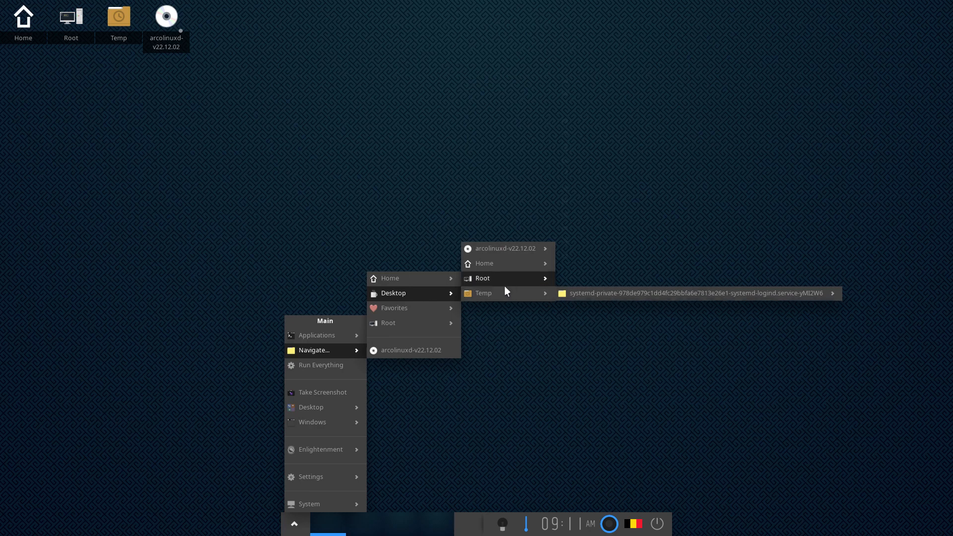
mouse_move(531, 252)
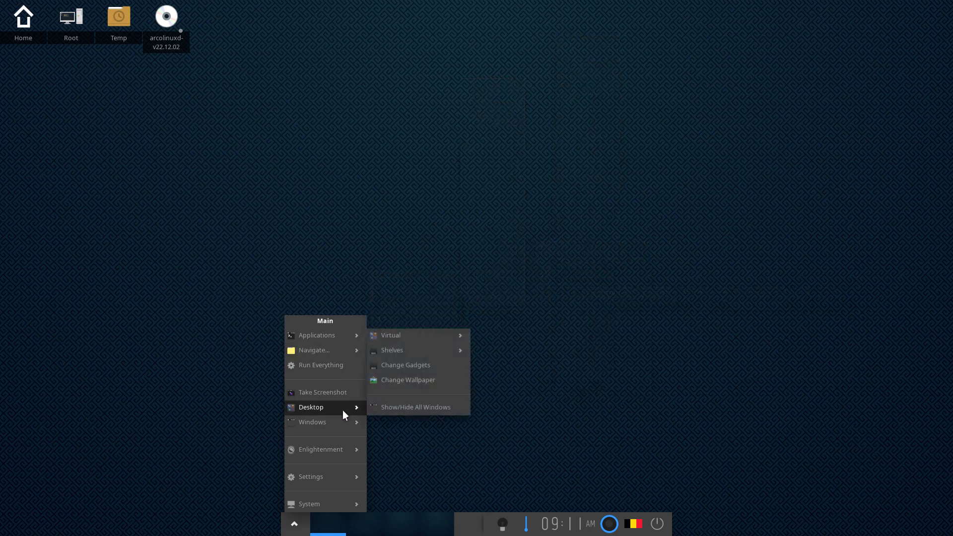
mouse_move(351, 450)
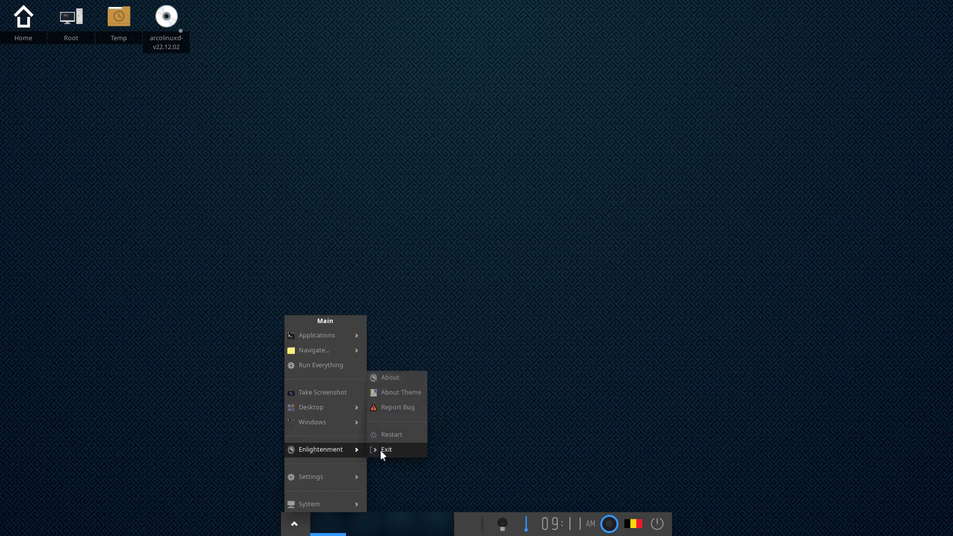
mouse_move(344, 476)
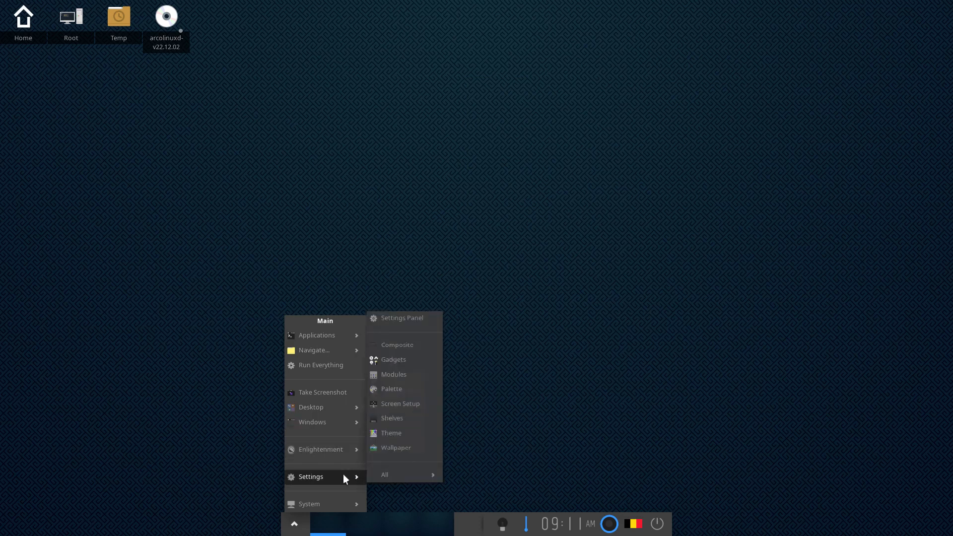
Step: Open the Settings Panel, then enlarge it and move it to the upper left so every entry shows
click(416, 319)
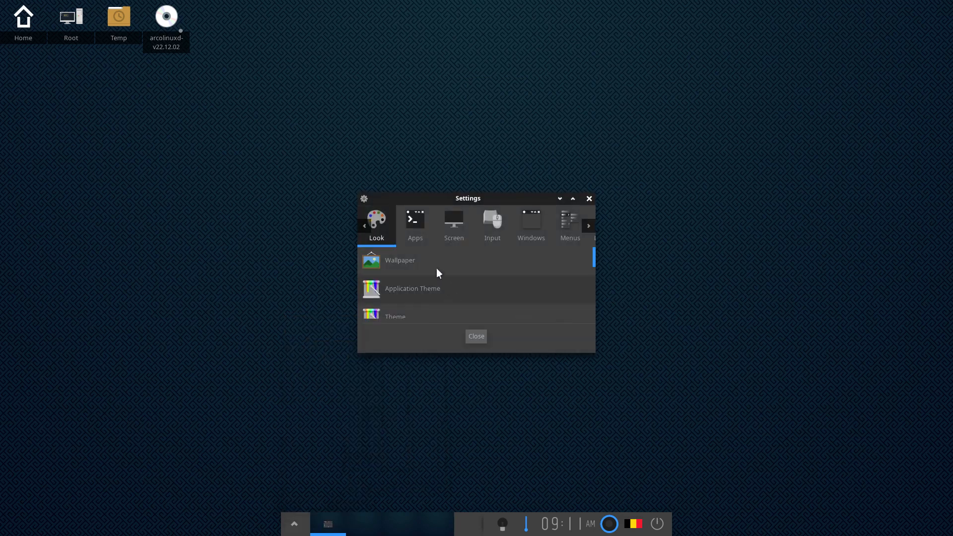
drag(594, 353, 761, 455)
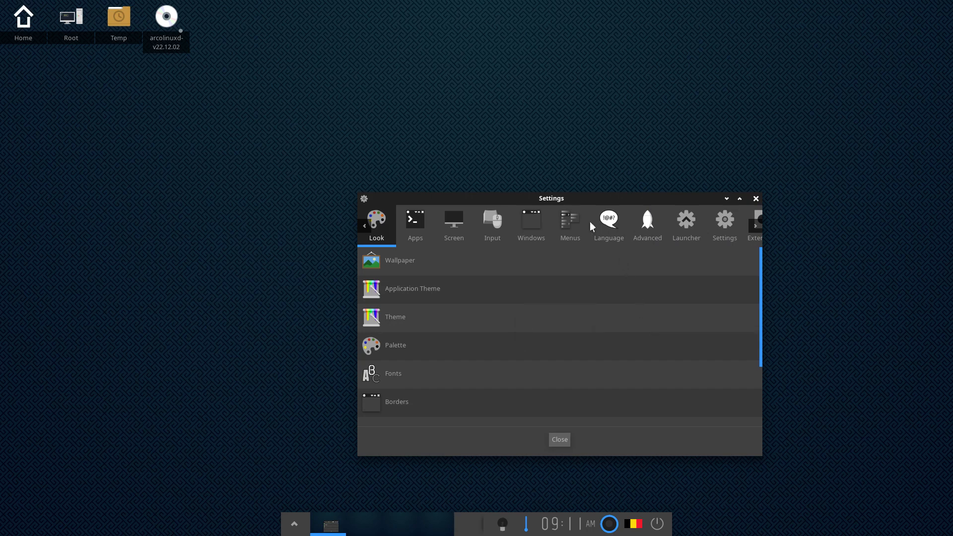
drag(569, 198, 444, 50)
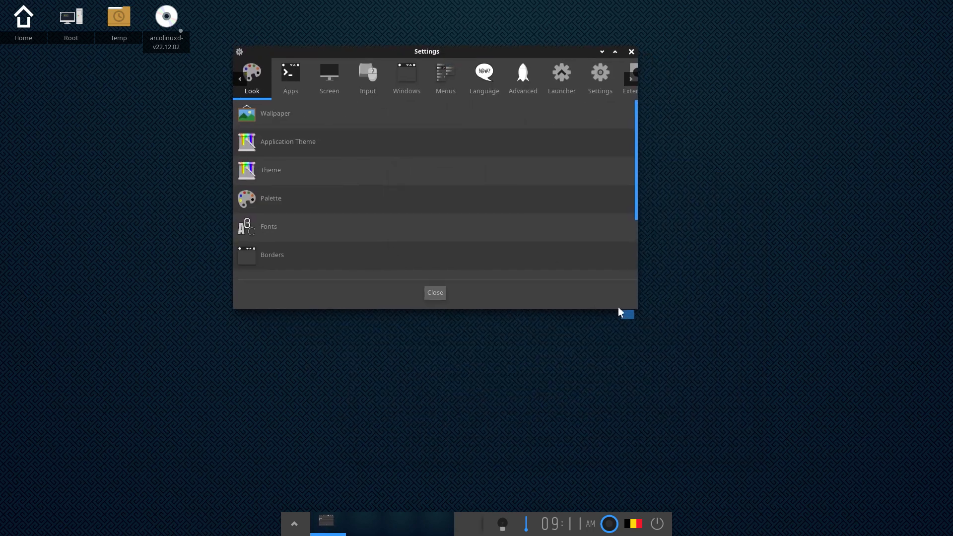
drag(634, 309, 684, 428)
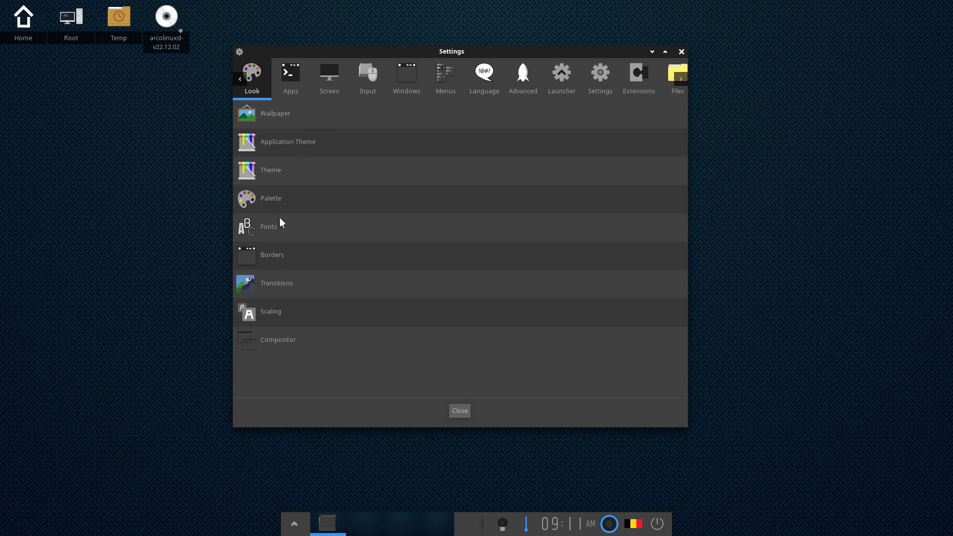
Step: Tour each settings category: Apps, Screen, Input, Windows, Menus, Language, Advanced, Launcher, Settings, Extensions
click(291, 76)
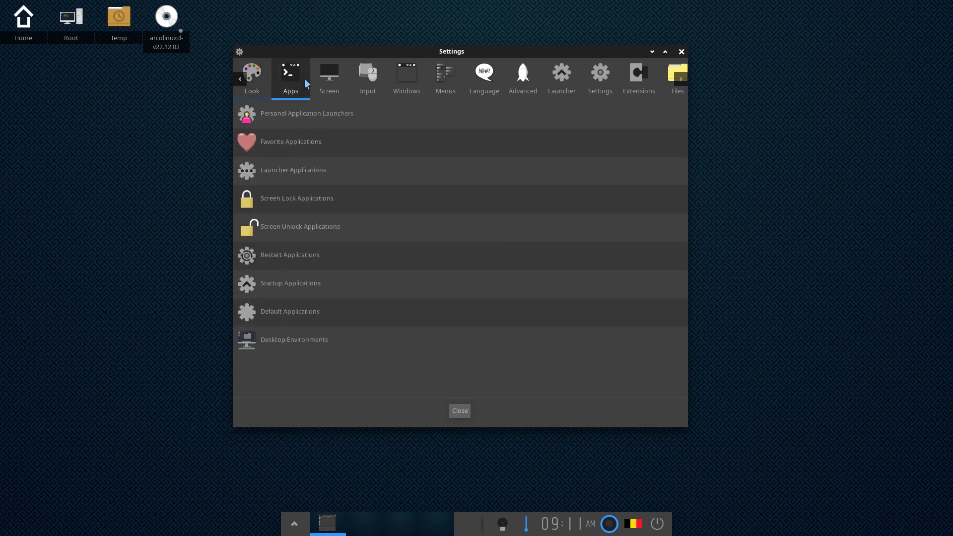
click(329, 76)
click(372, 76)
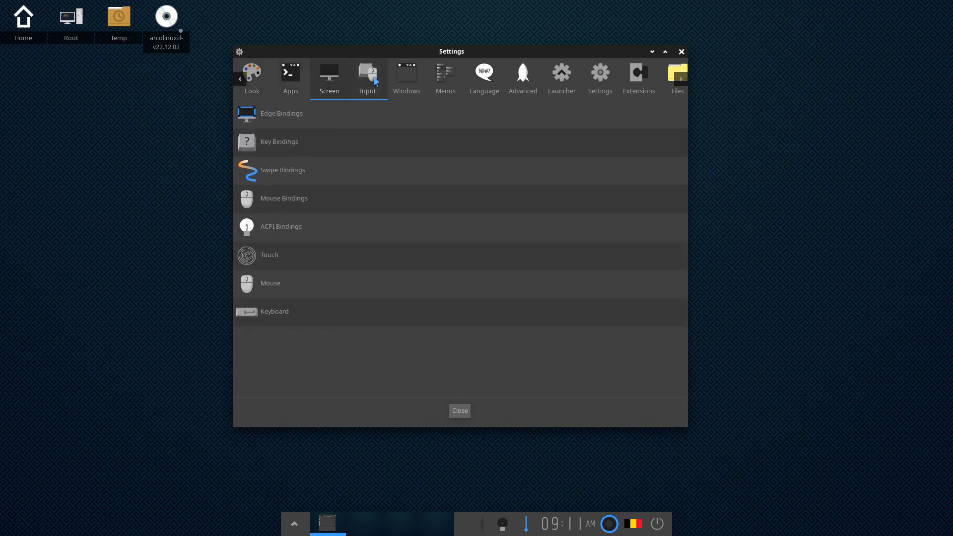
click(406, 79)
click(441, 79)
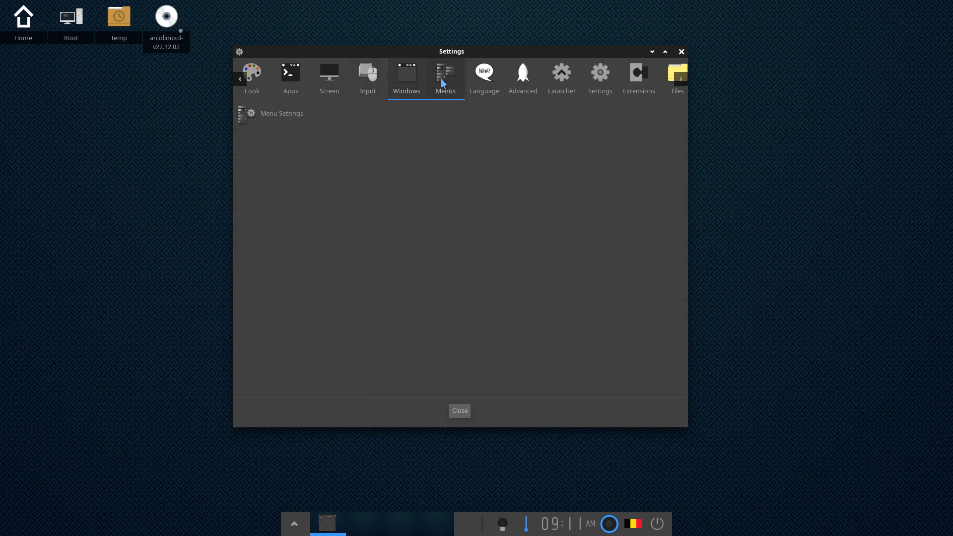
click(484, 78)
click(520, 82)
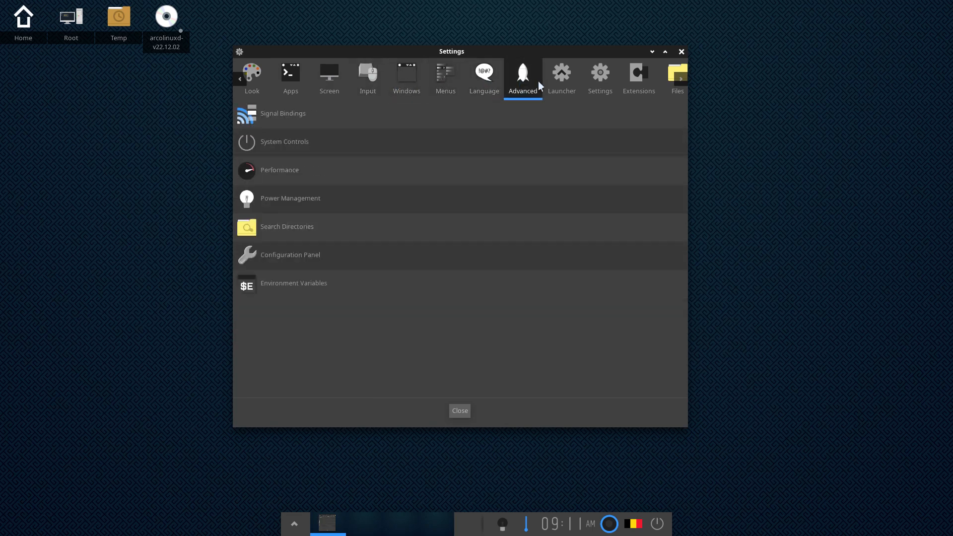
click(560, 82)
click(594, 85)
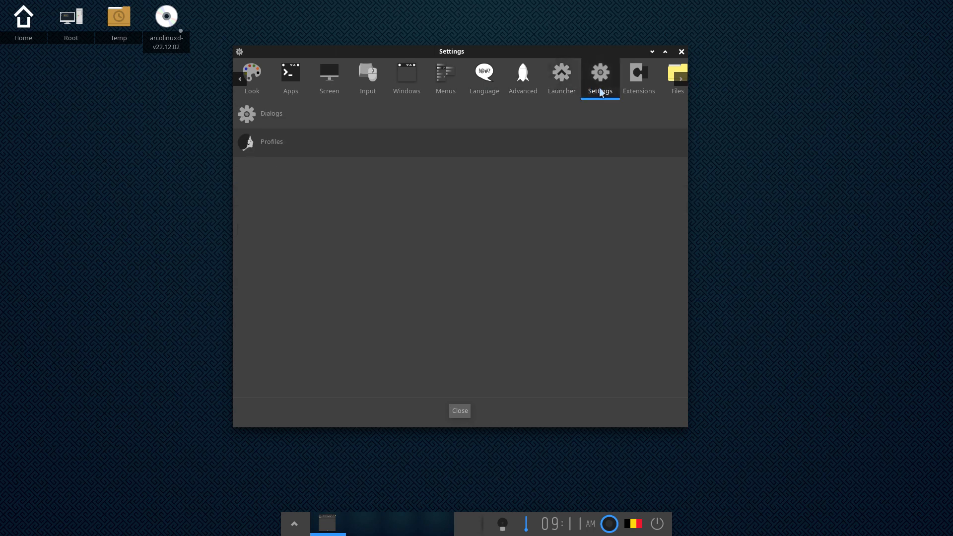
click(634, 90)
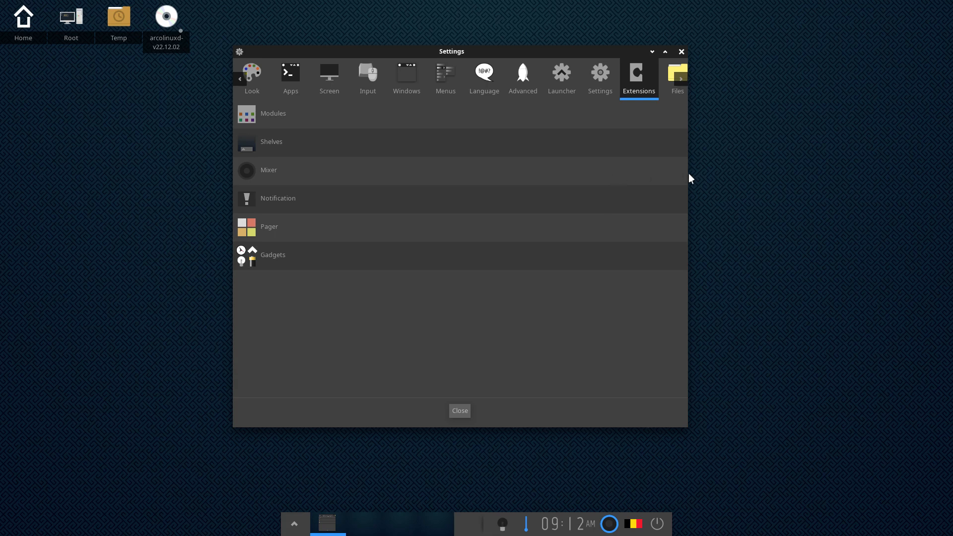
Step: Close the settings window and power off the system from the power options
click(682, 52)
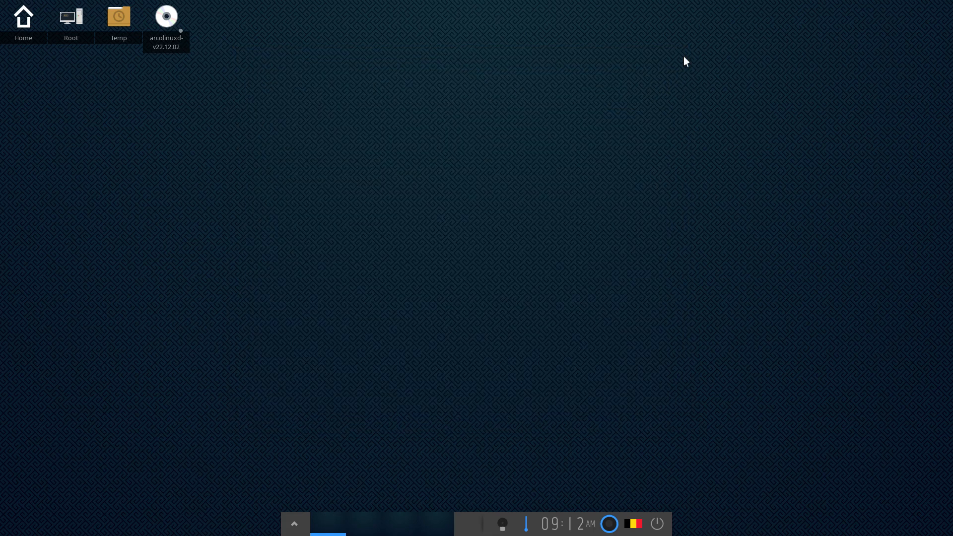
click(651, 524)
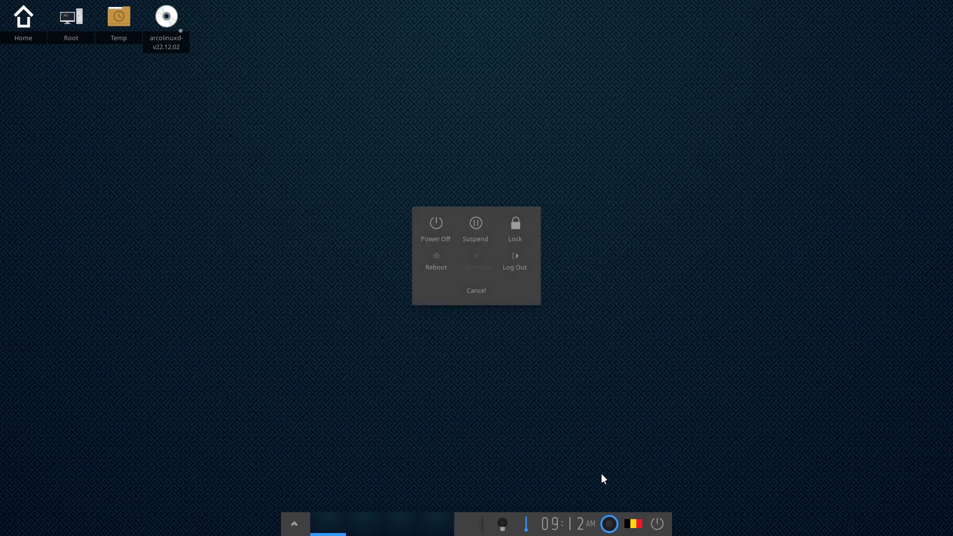
click(449, 229)
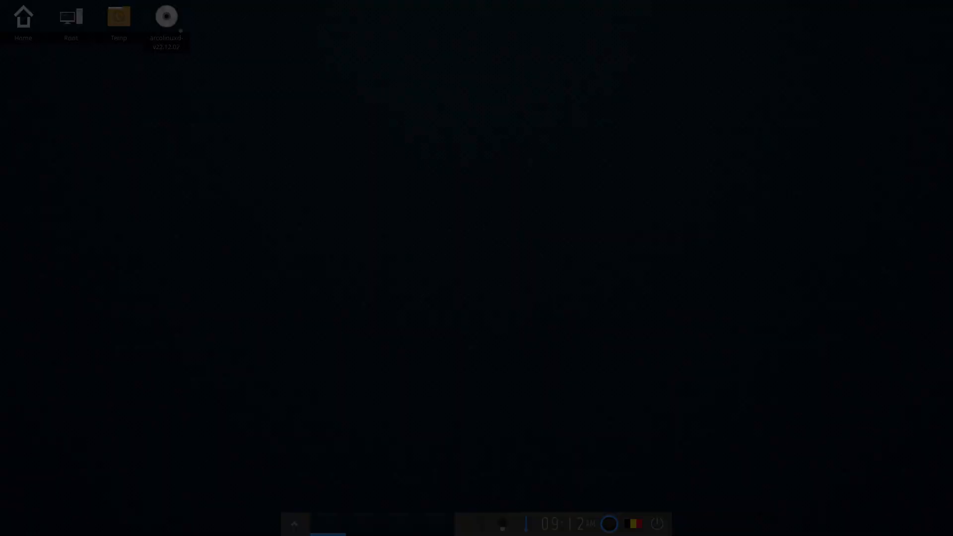